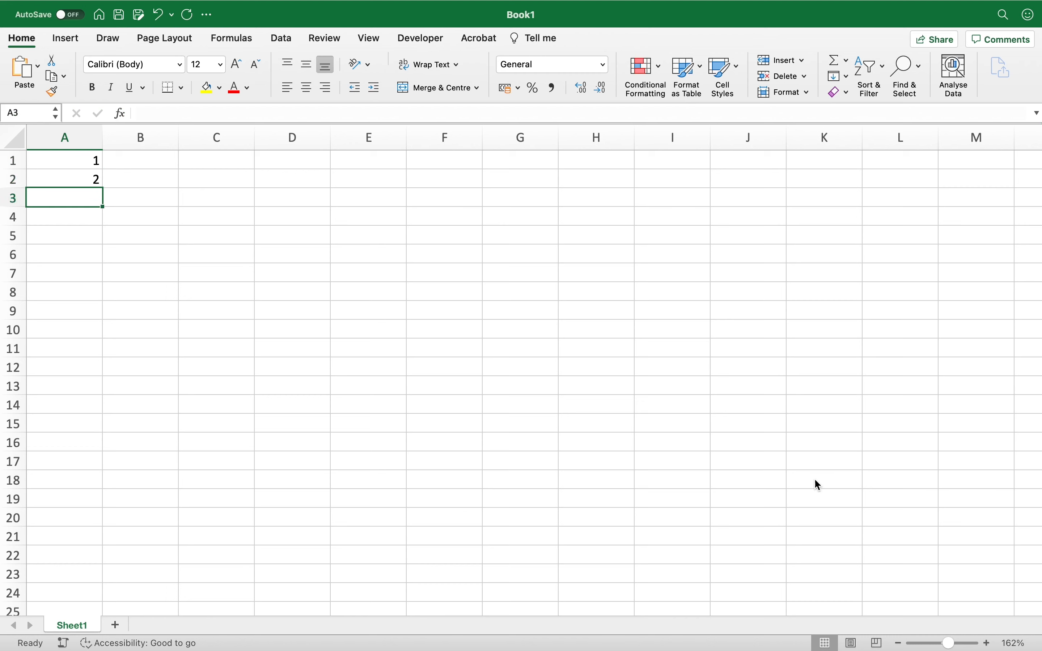
- Enter the numbers 3 and 4 in cells A3 and A4 to continue the manual numbering
text(3)
key(Return)
text(4)
key(Return)
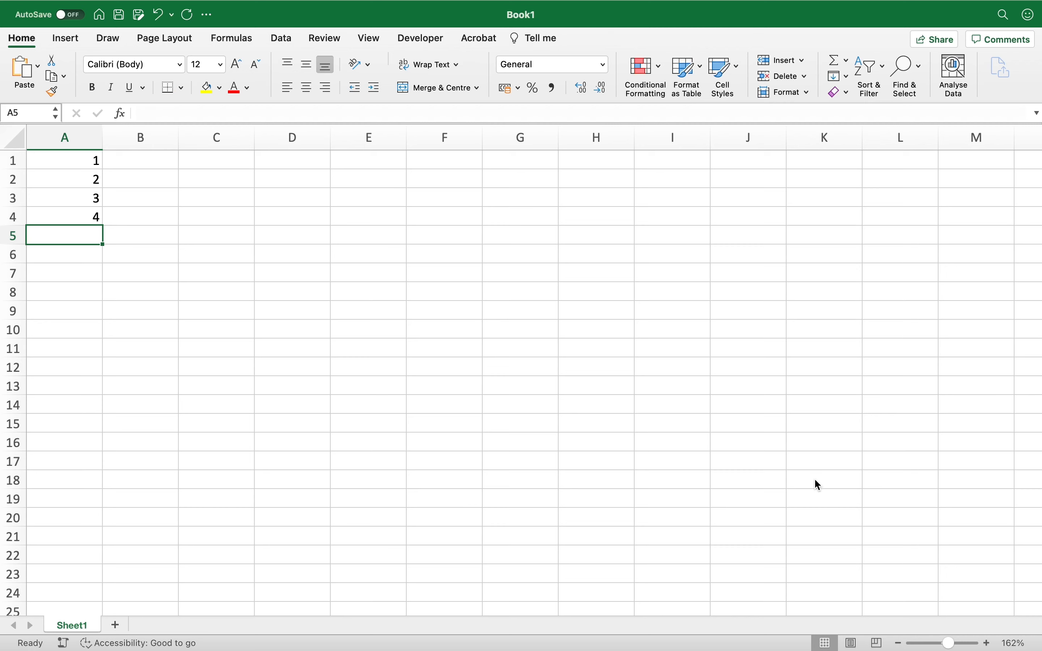
- Enter "Item no 1" in cell B2, beside the second number
key(Right)
key(Up)
key(Up)
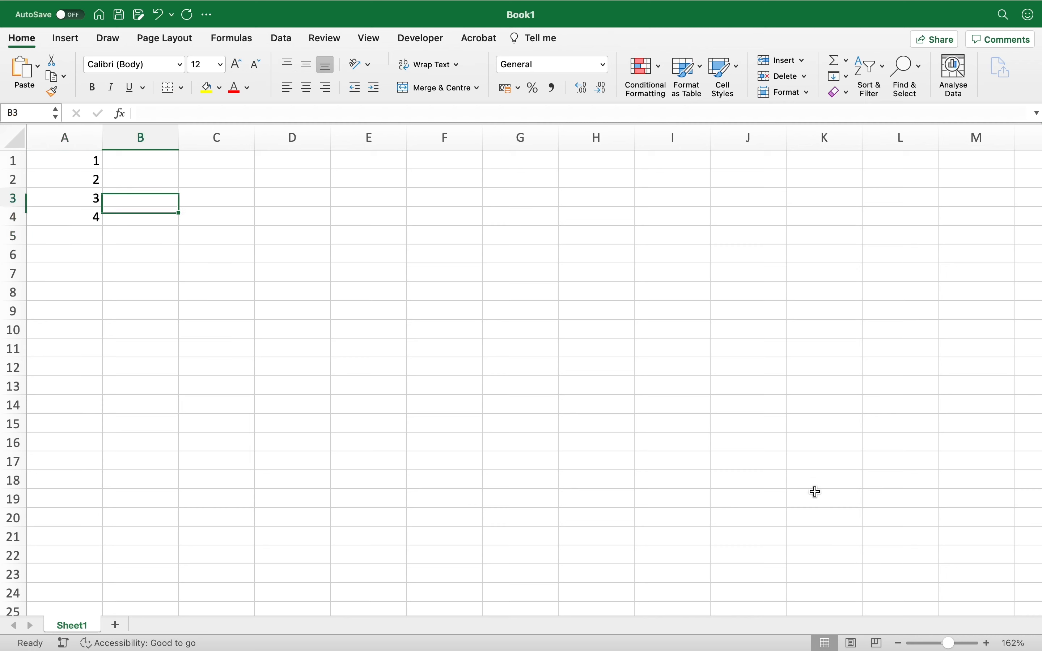
key(Up)
text(Item no 1)
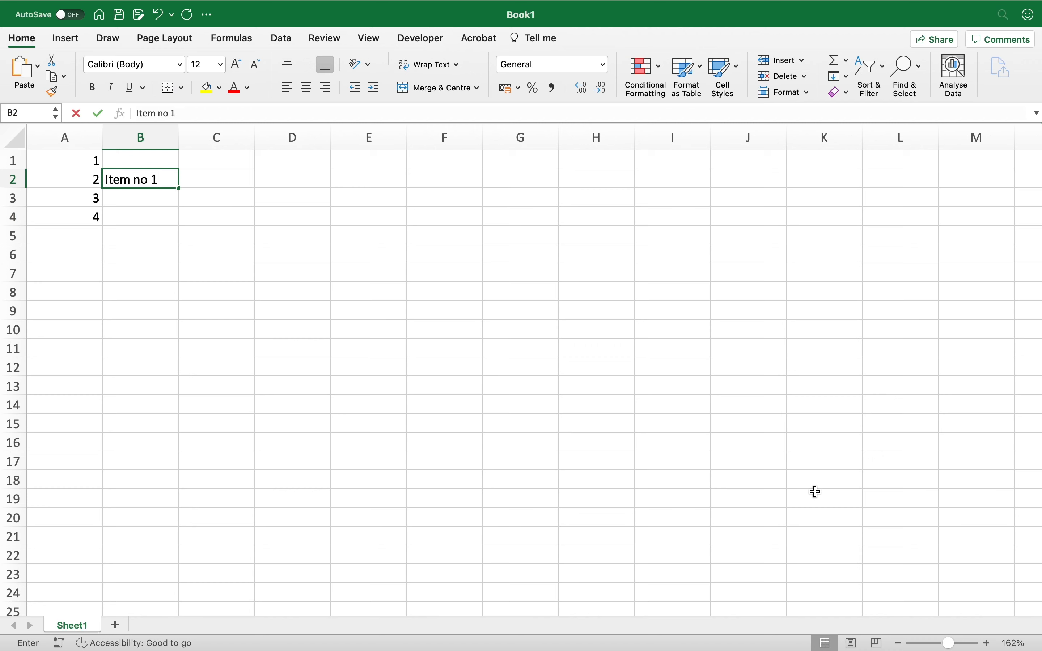
key(Return)
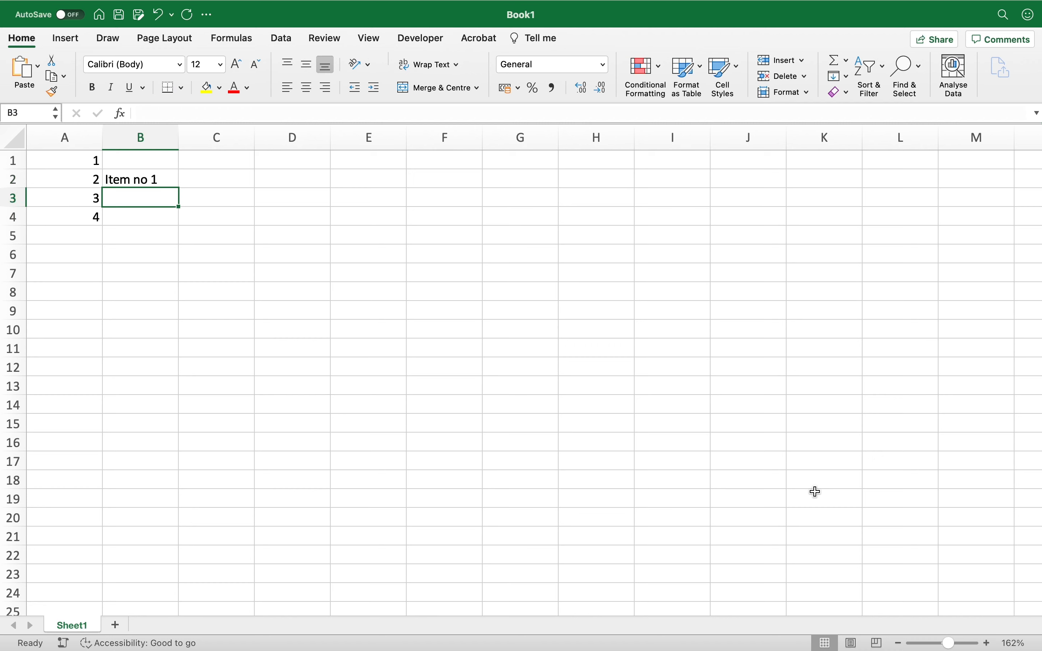
- Clear the text in cell B2 and the manually entered numbers in A1:A5
key(Up)
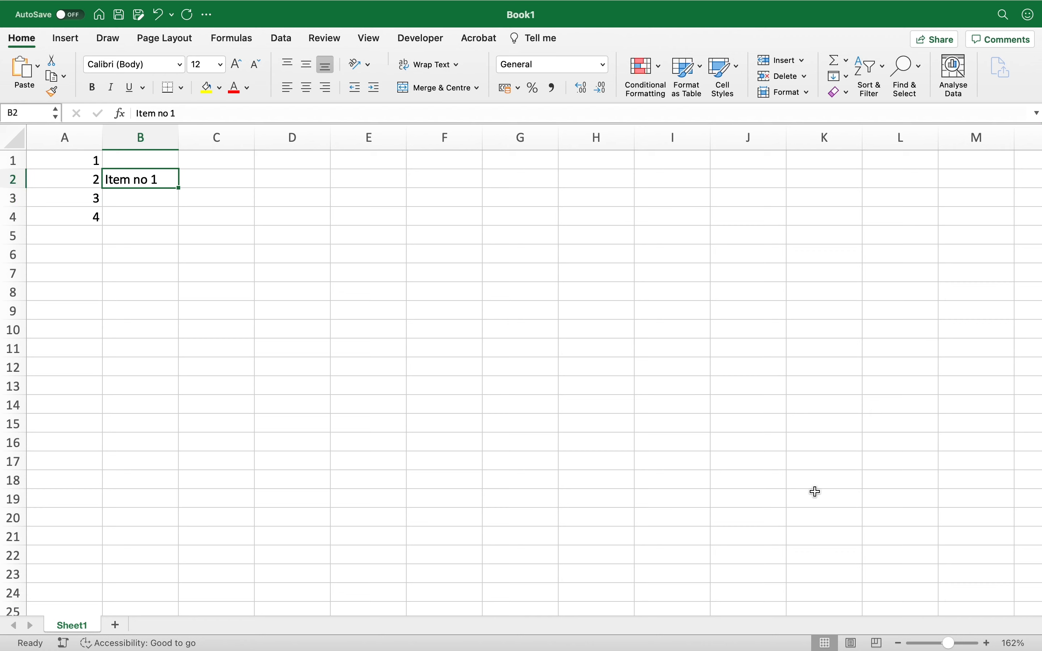
key(Delete)
drag(91, 165, 91, 232)
key(Delete)
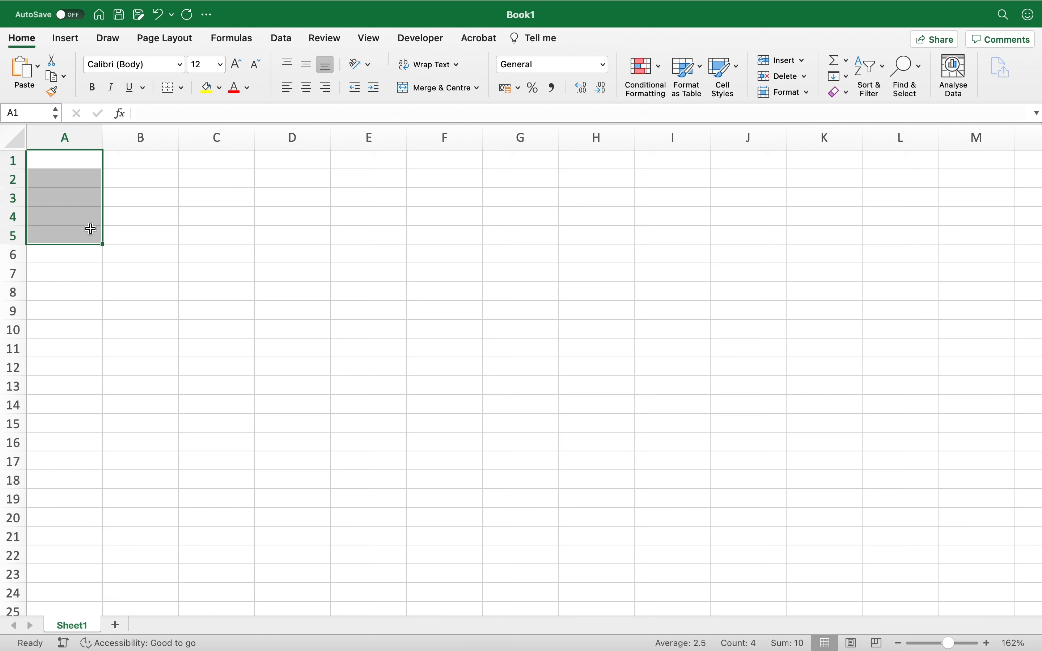
- Enter 1 and 2 in A1 and A2 and extend the series down to A14 with AutoFill
text(1)
key(Return)
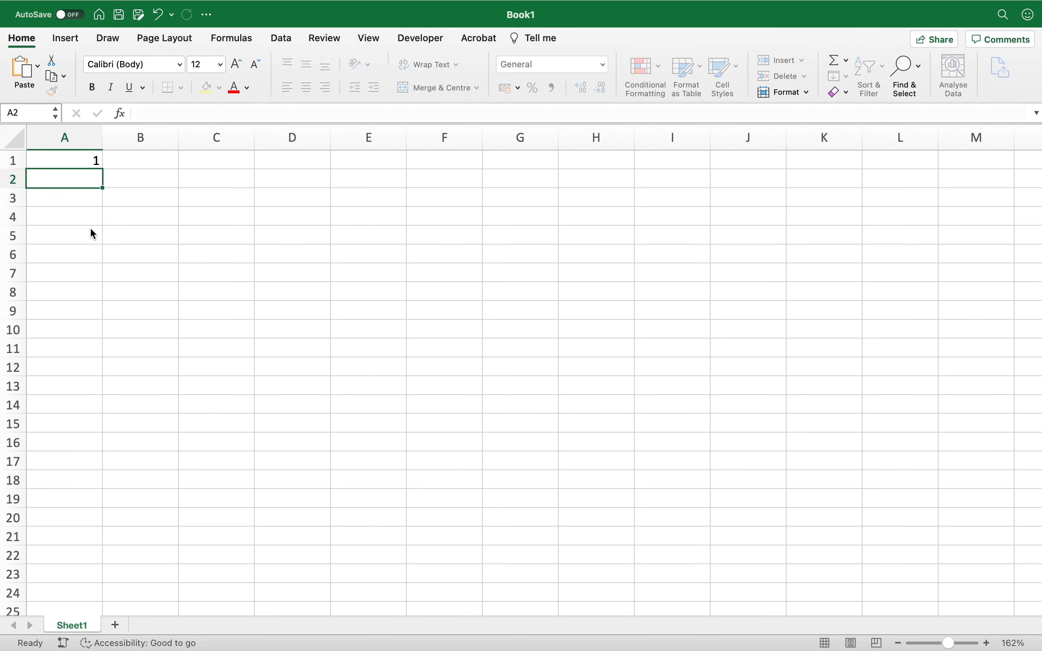
text(2)
key(Return)
drag(90, 155, 92, 423)
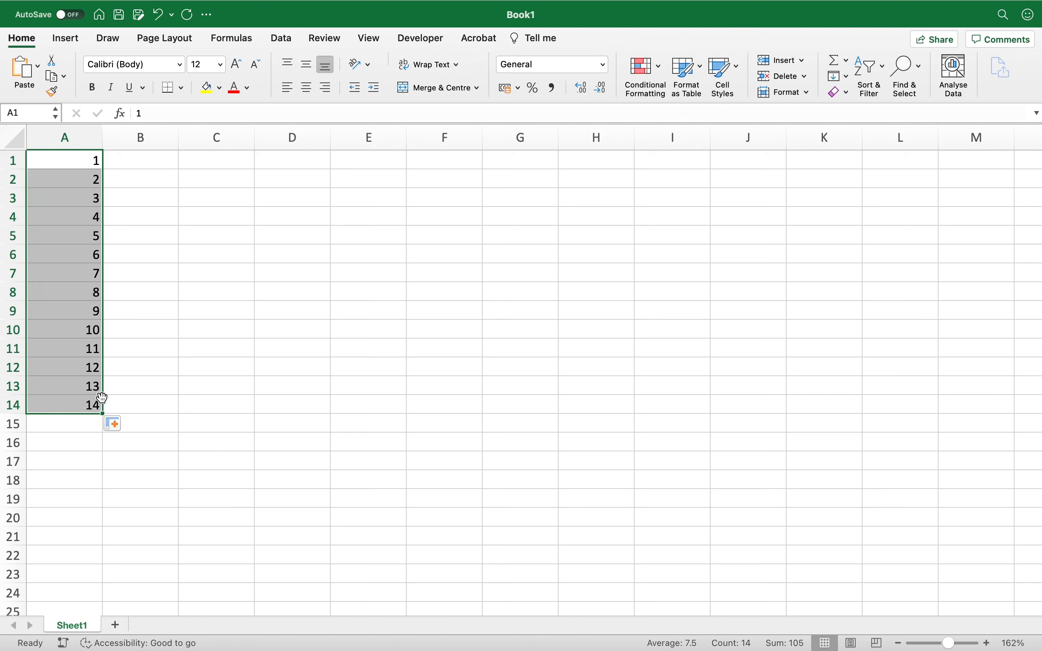
- Clear the number series in A1:A14 and enter the heading "Sno" in A1
key(Delete)
text(Sno)
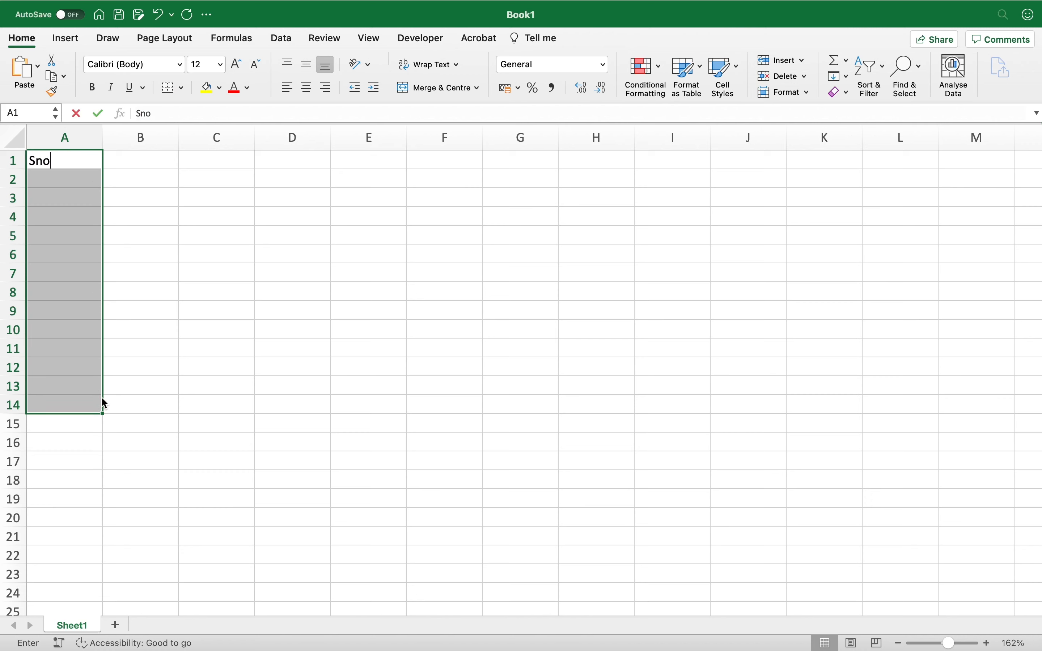
key(Return)
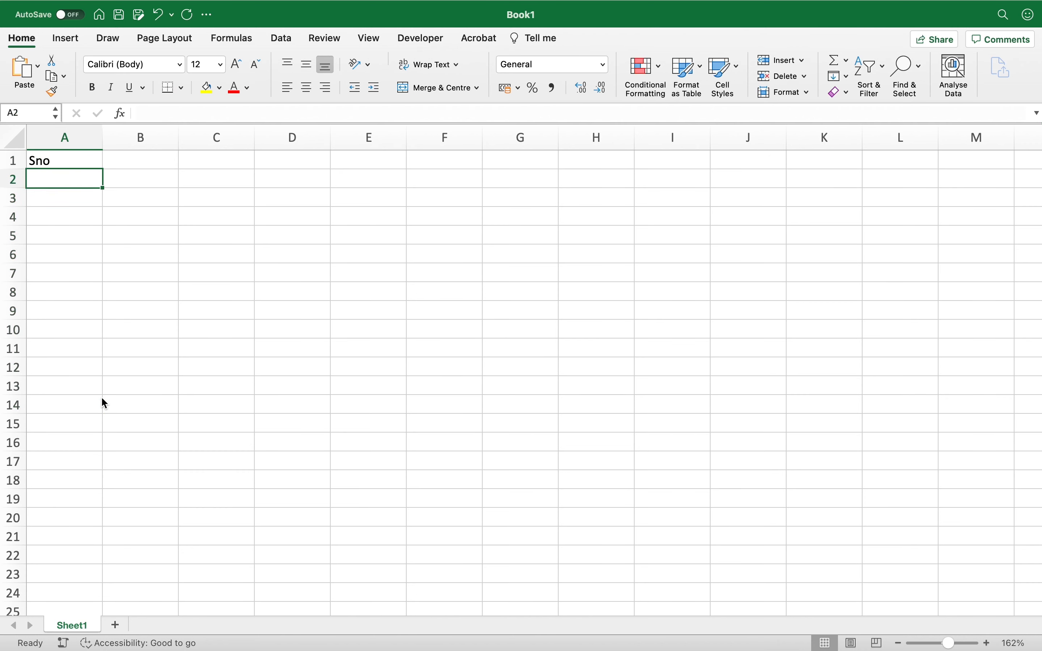
- Enter the formula =IF(A1="Sno",1,A1+1) in cell A2, directly under the "Sno" heading
text(=)
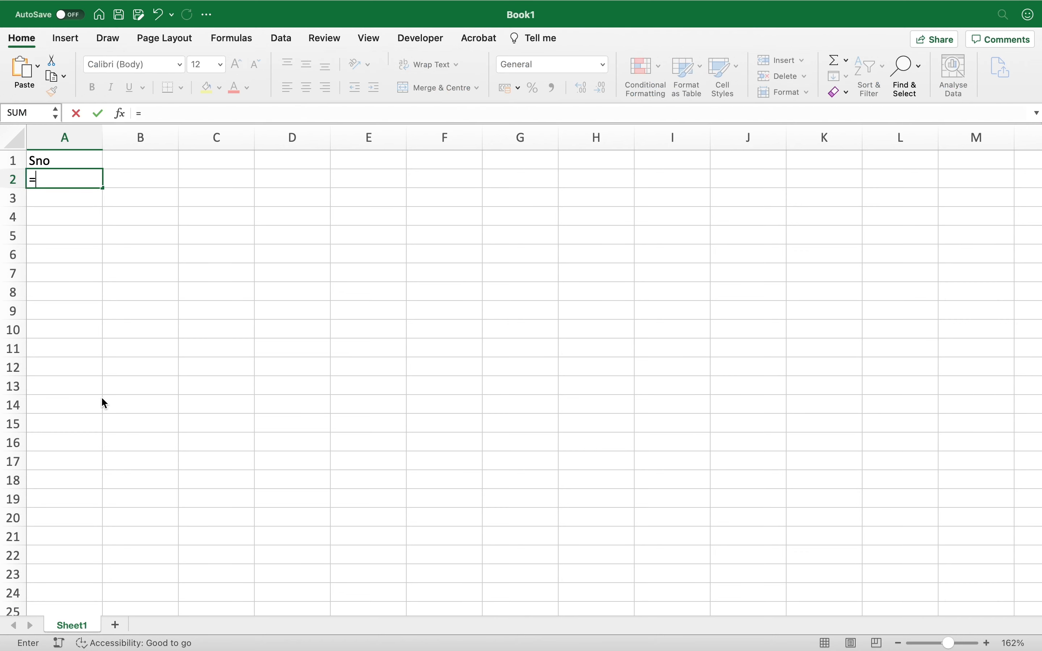
text(IF)
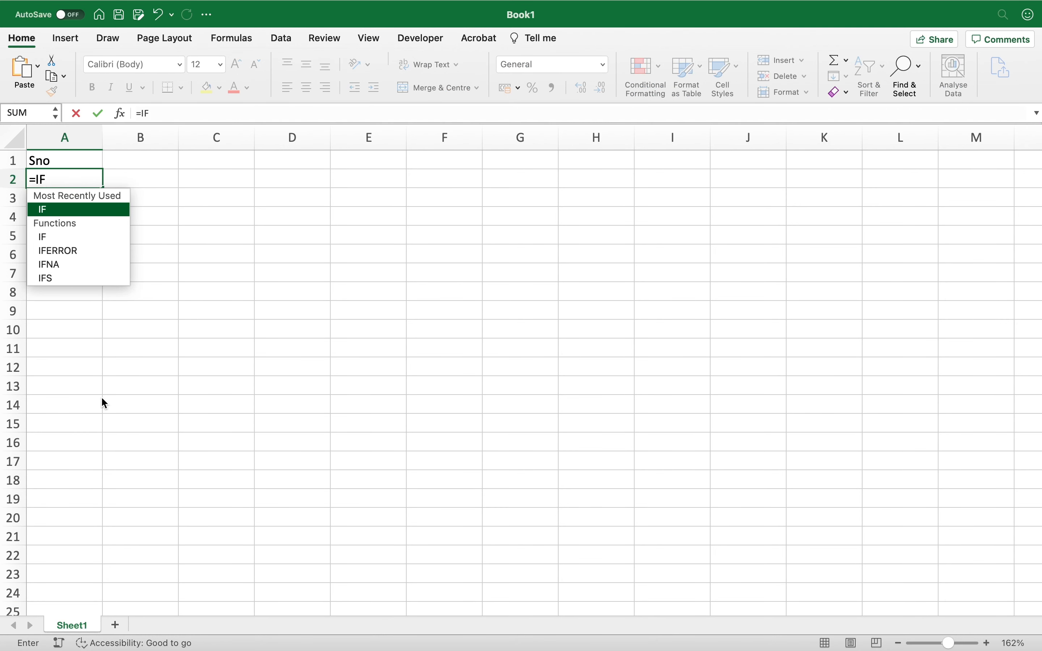
text(()
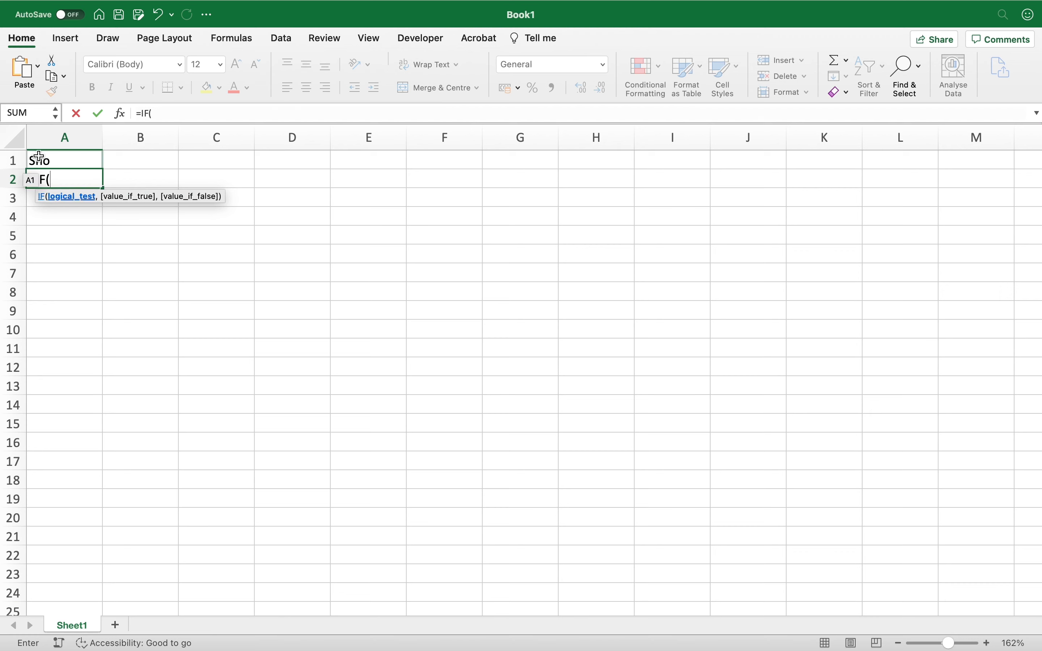
click(88, 168)
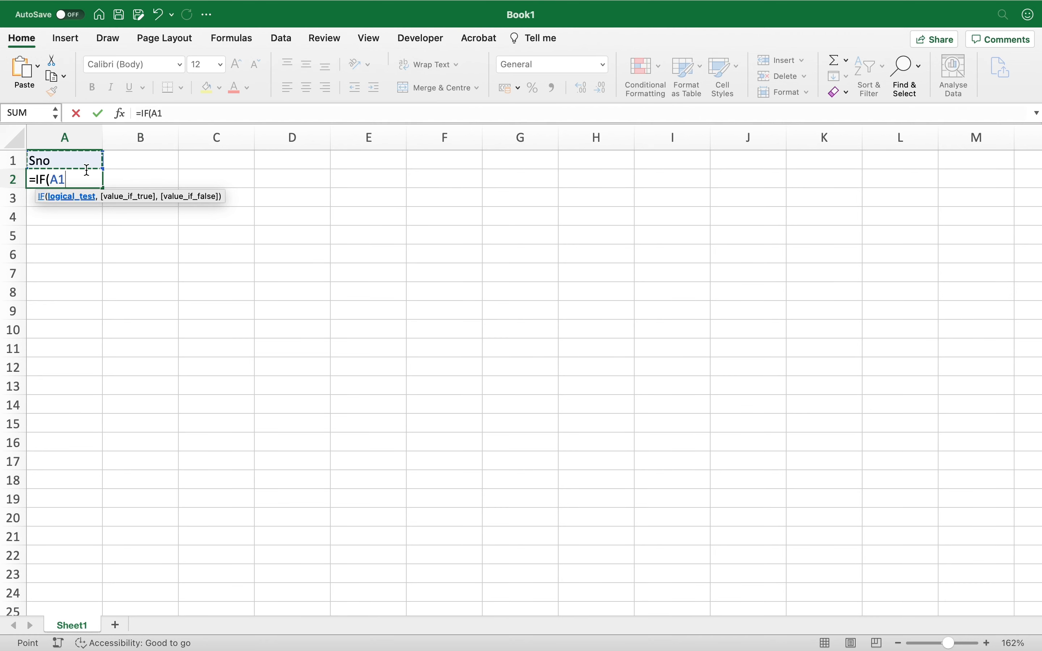
text(="S)
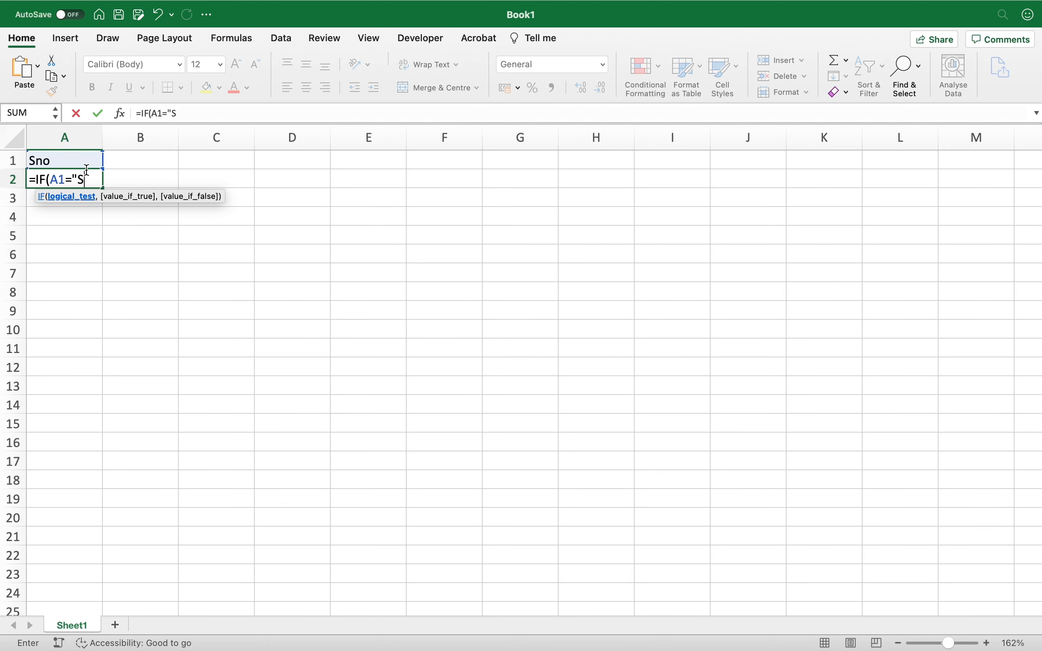
text(no",)
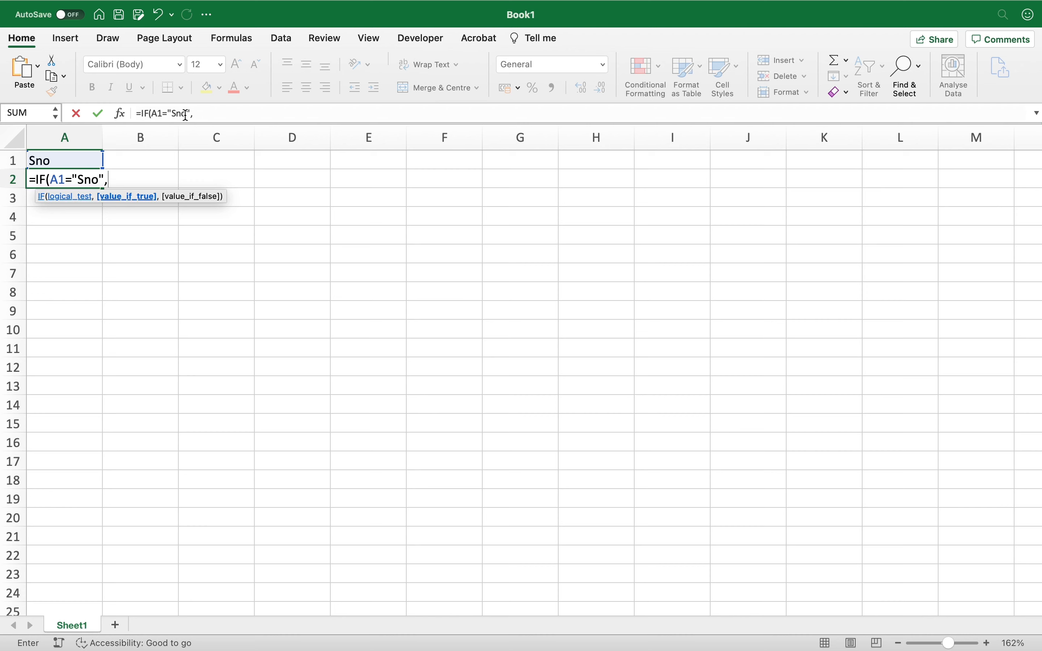
text(1,A1+1))
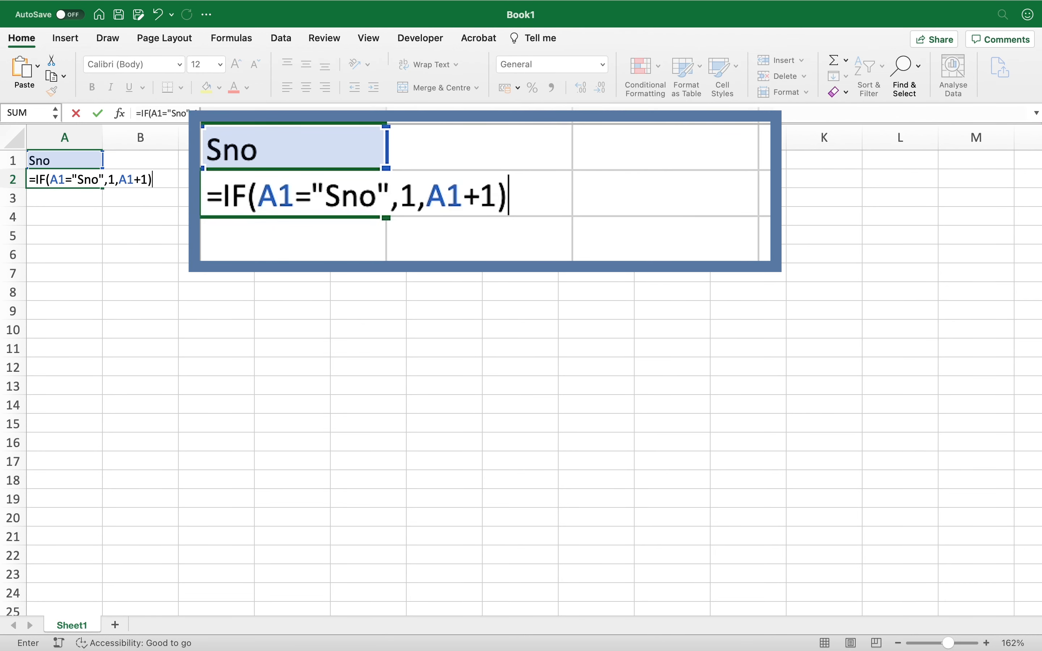
key(ctrl+shift+u)
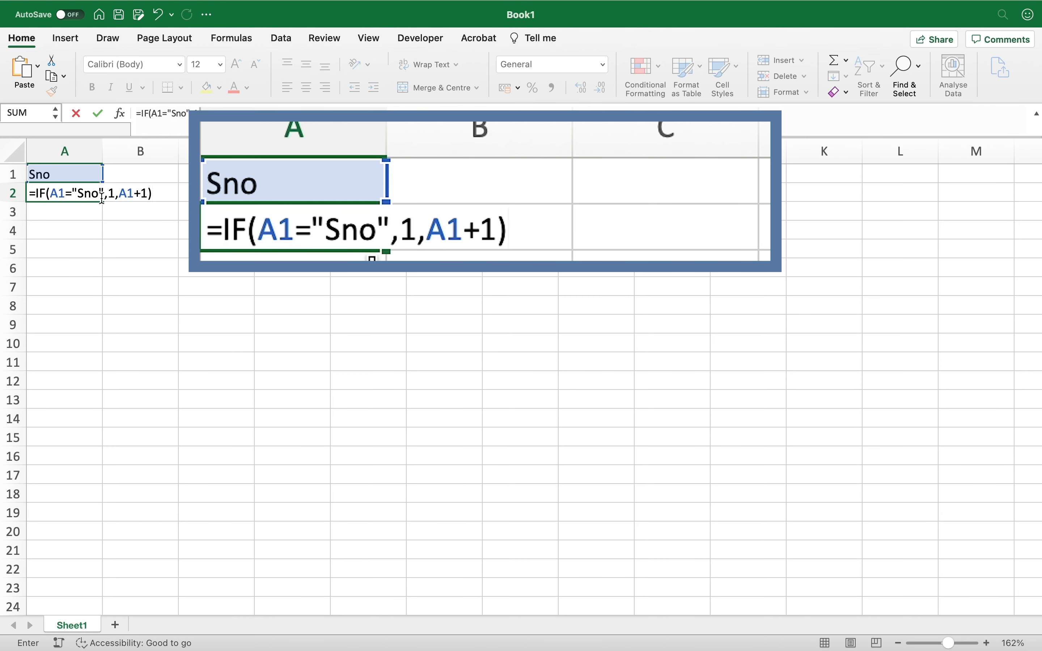
key(Return)
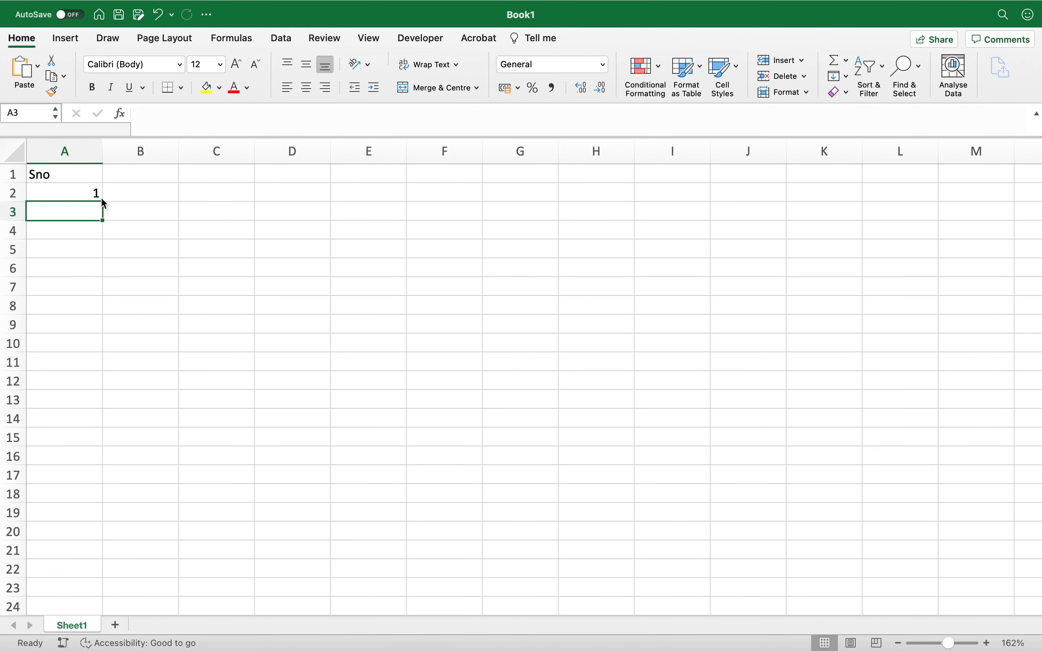
- Fill the A2 formula down to A16 and clear all the numbered cells in A2:A16
click(94, 191)
drag(102, 200, 103, 466)
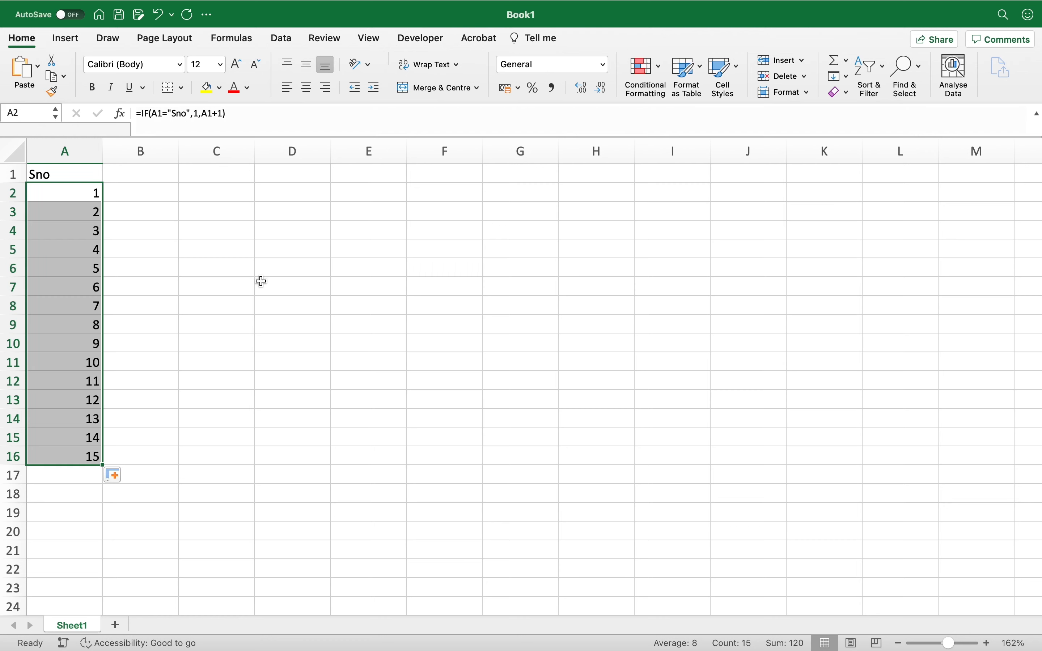
key(Delete)
- Enter the heading "Item" in cell B1, beside "Sno"
key(Up)
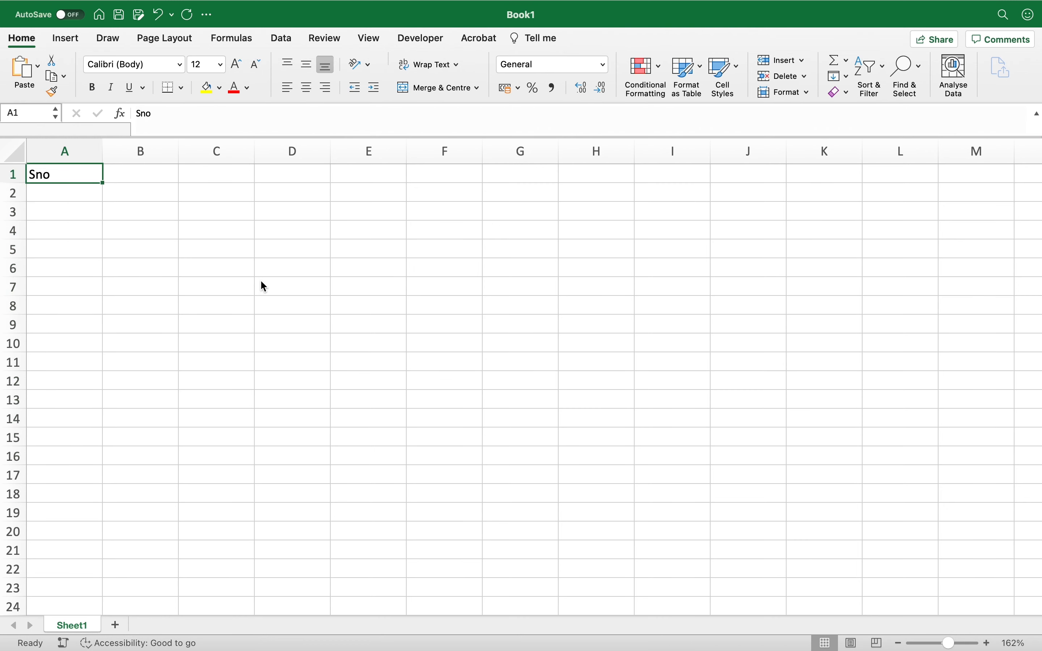
key(Right)
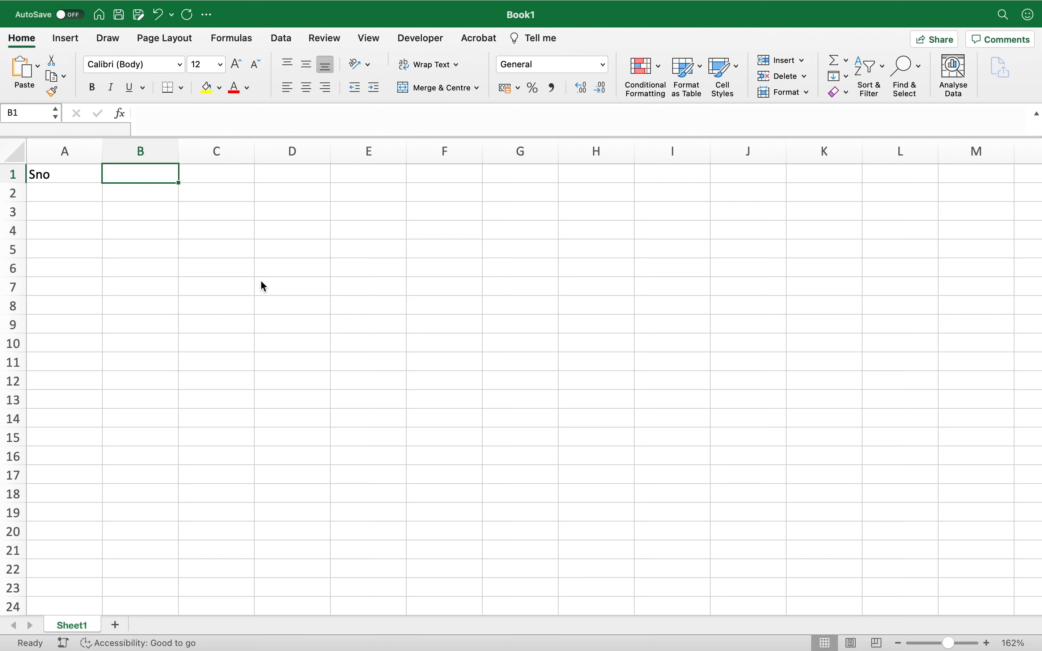
text(Item)
key(Return)
key(Right)
key(Left)
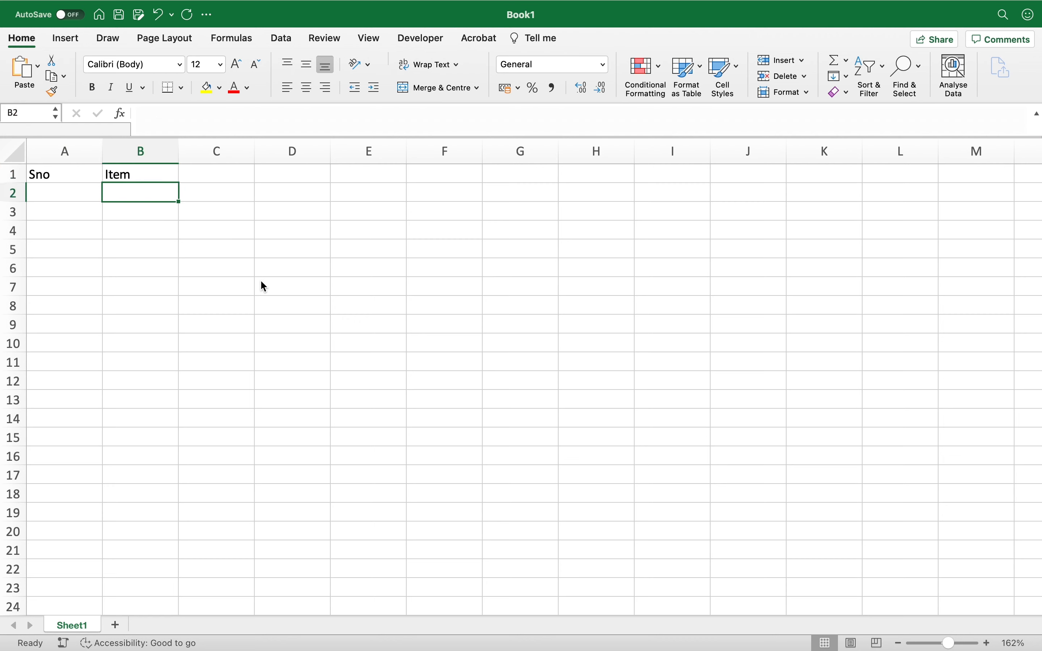
- List the items A, B, C and D in cells B2 to B5 under the "Item" heading
text(A)
key(Return)
text(B)
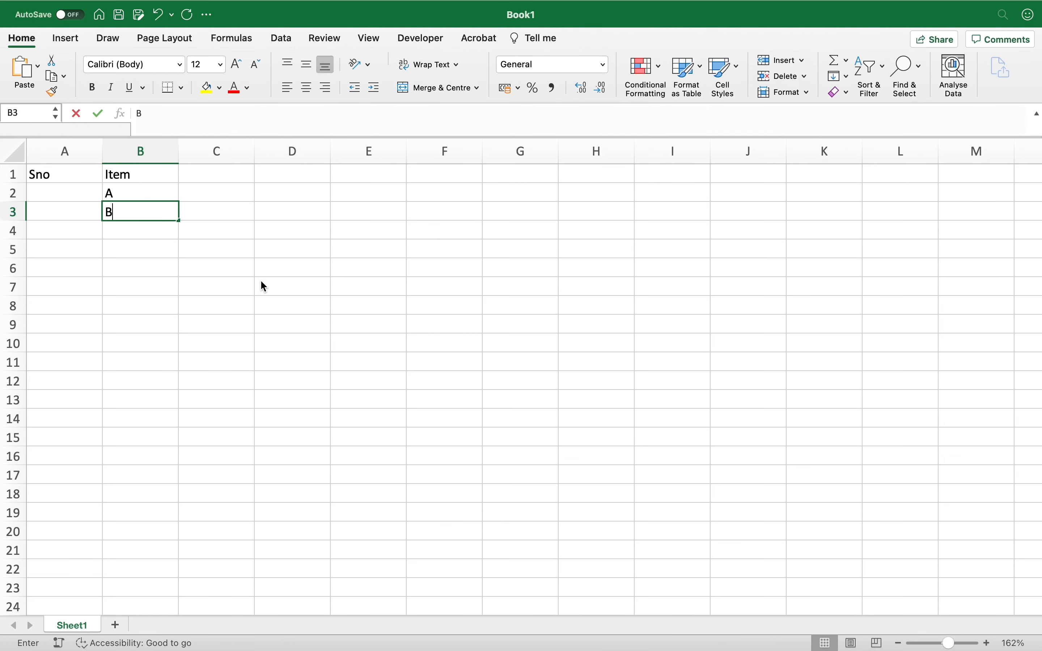
key(Return)
text(C)
key(Return)
text(D)
key(Return)
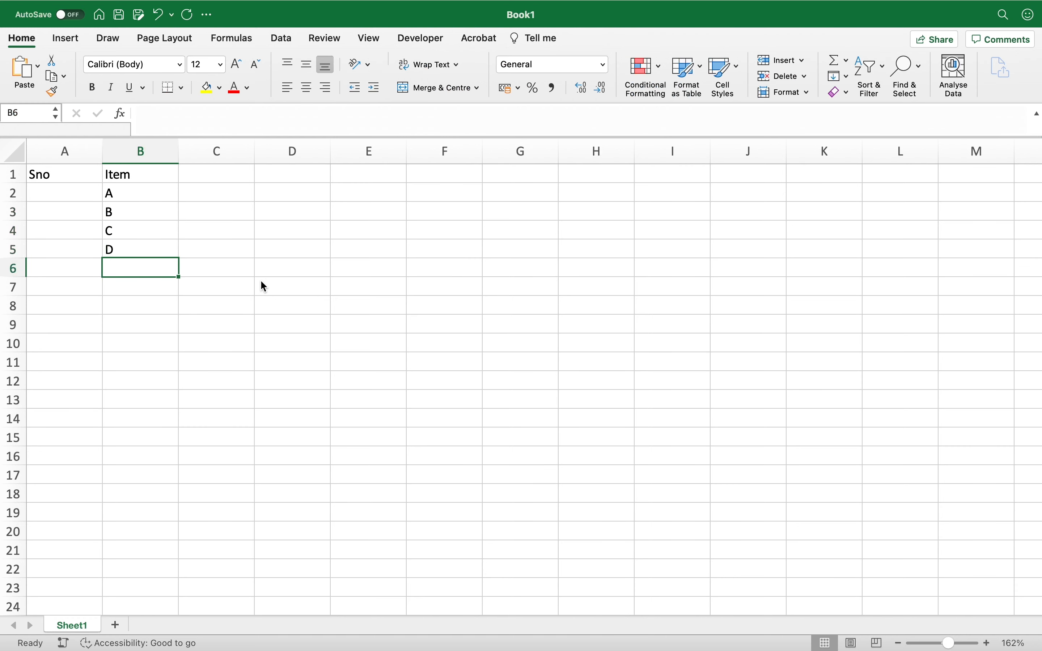
key(Down)
key(Down)
key(Down)
key(Down)
key(Down)
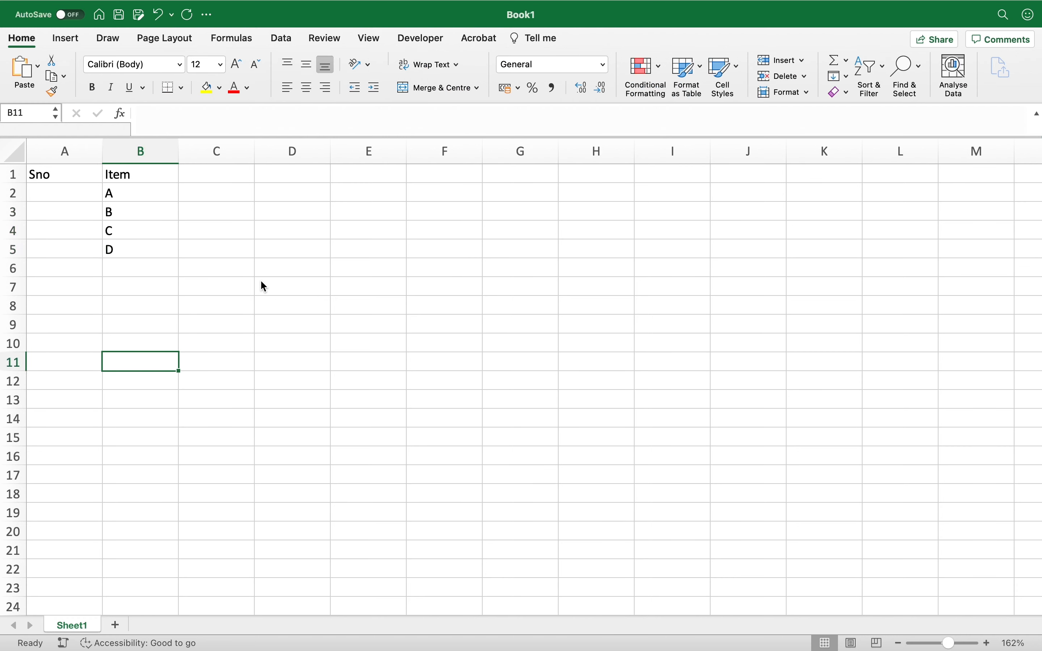
- Enter the serial number formula =IF(A1="Sno",1,A1+1) in cell A2, beside item A
key(Left)
key(Up)
key(Up)
key(Up)
key(Up)
key(Up)
key(Up)
key(Up)
key(Up)
key(Up)
key(Up)
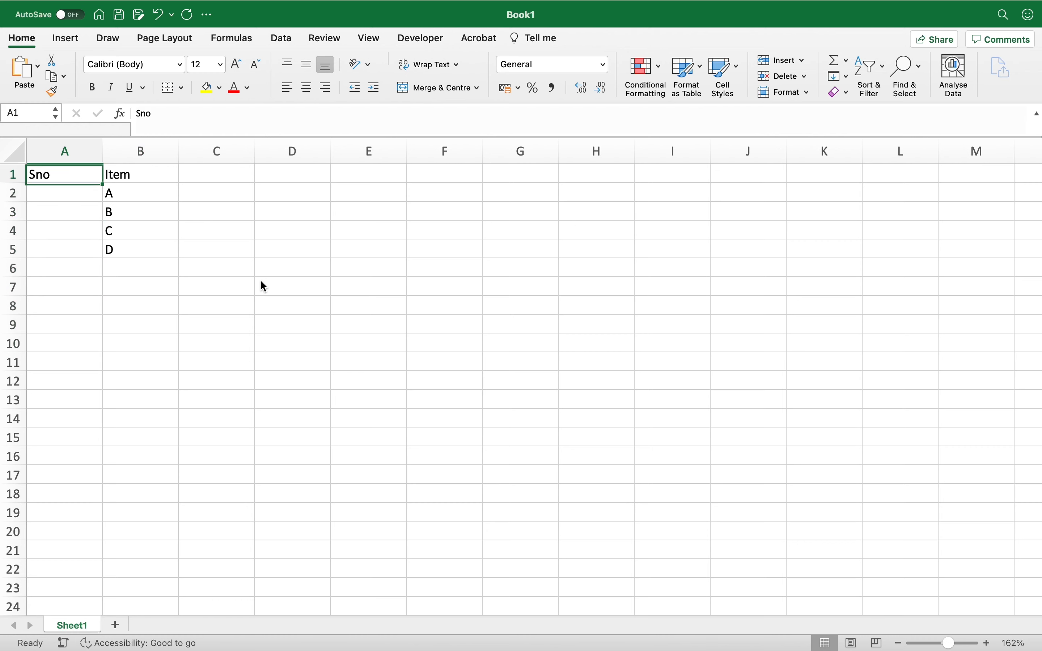
key(Down)
click(278, 130)
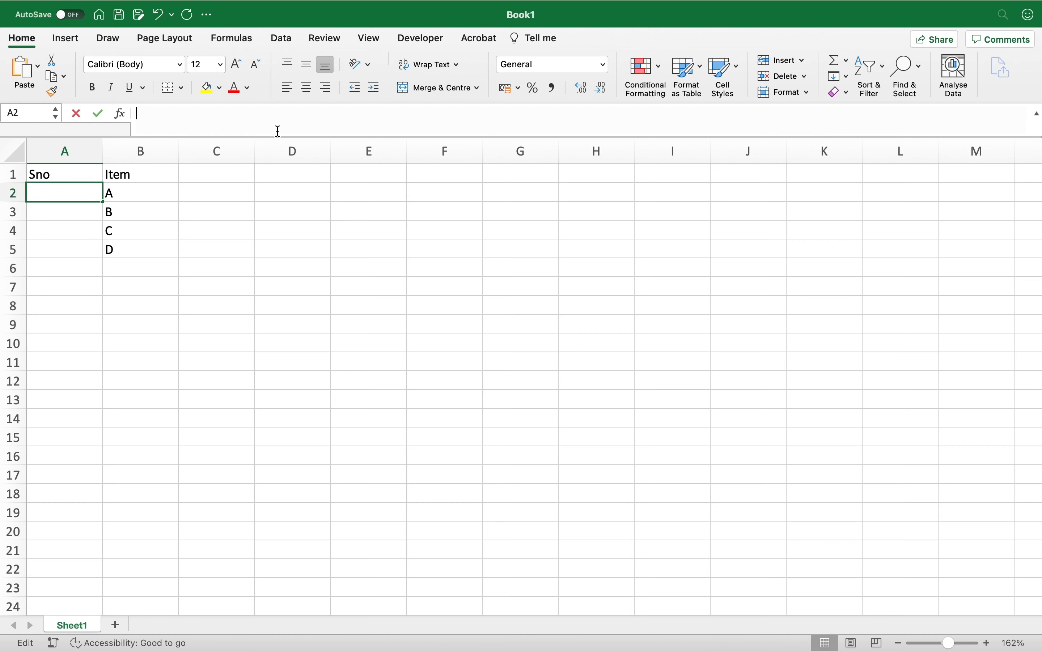
text(=IF()
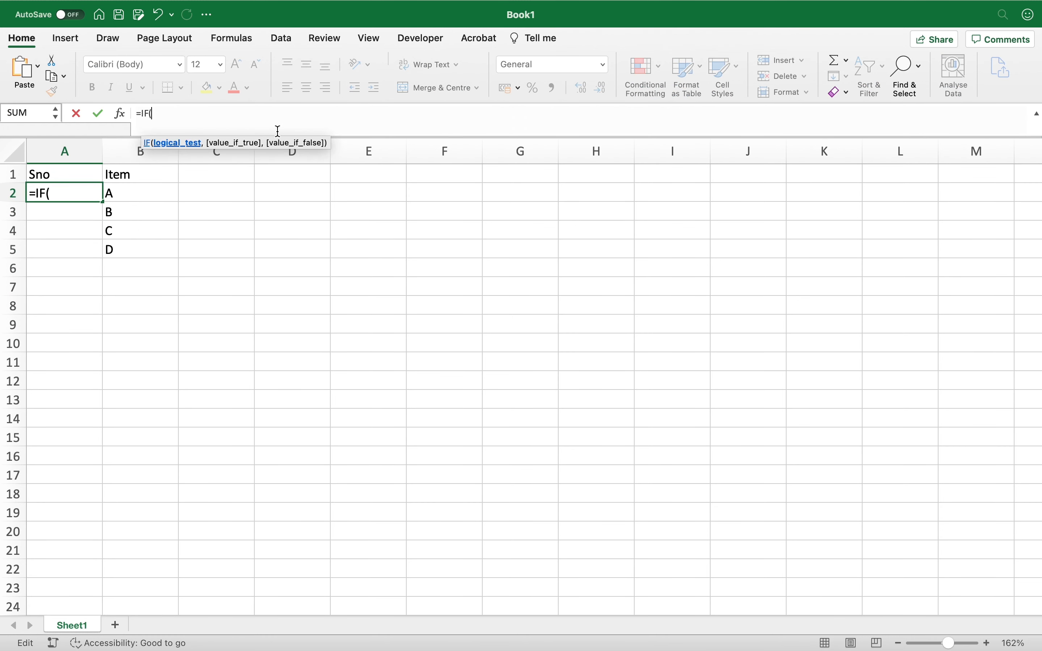
click(65, 173)
text(=)
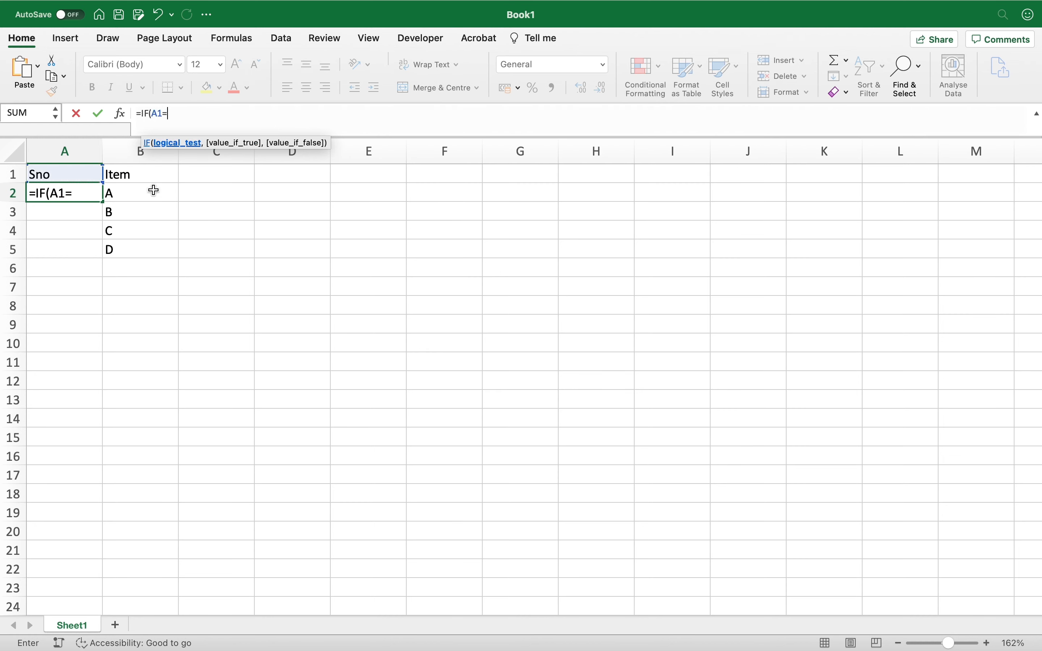
text("Sno",1,)
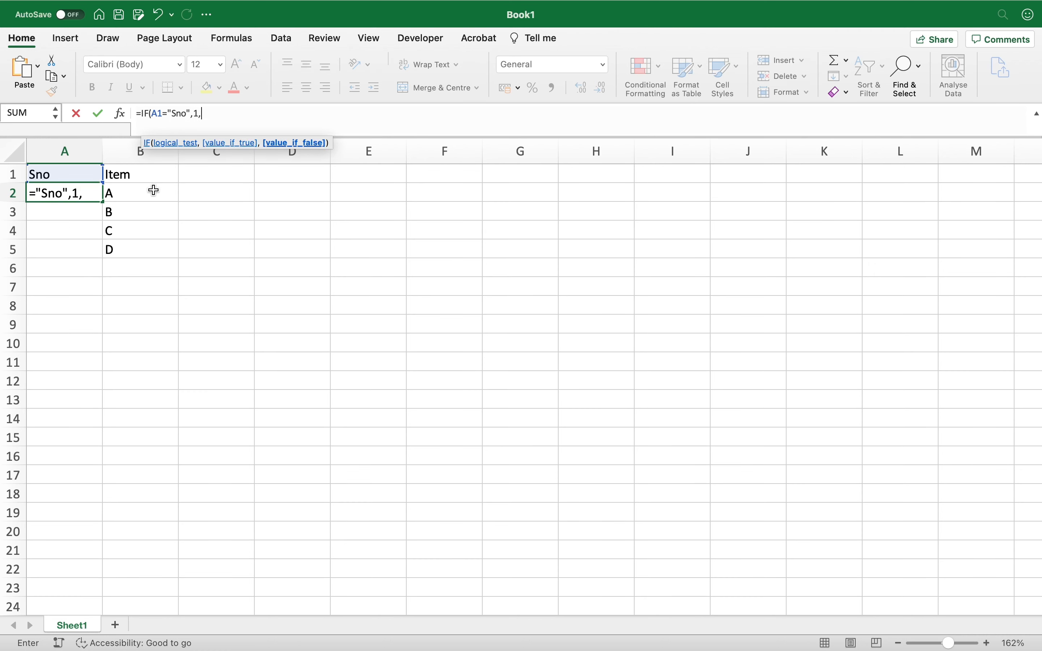
text(A1+1))
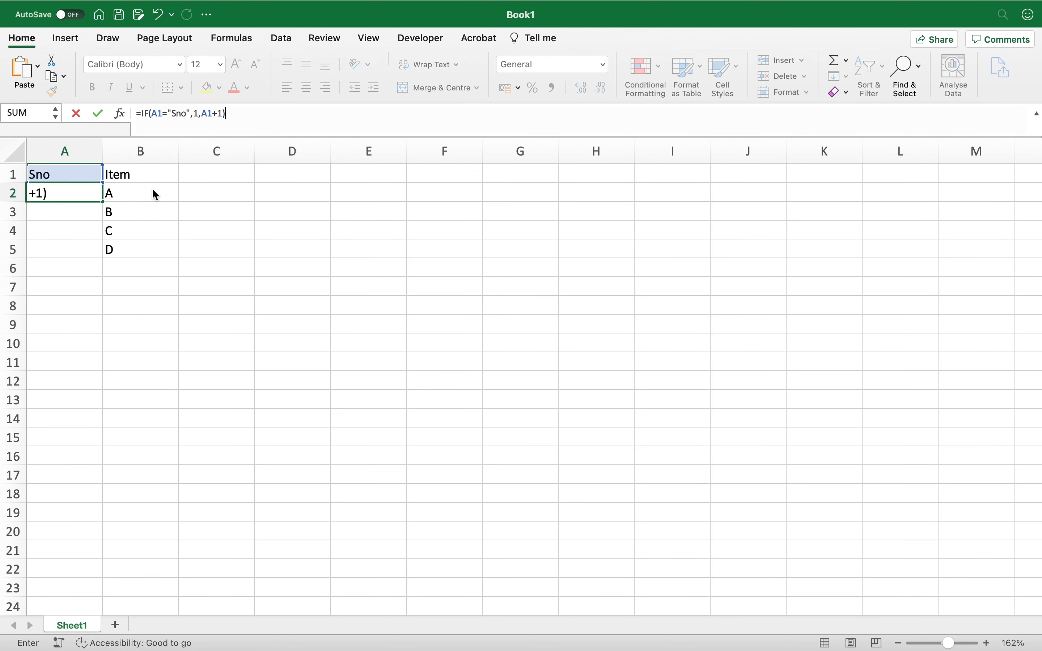
key(Return)
- Fill the serial number formula from A2 down to A19 and select the range A2:A19
click(56, 192)
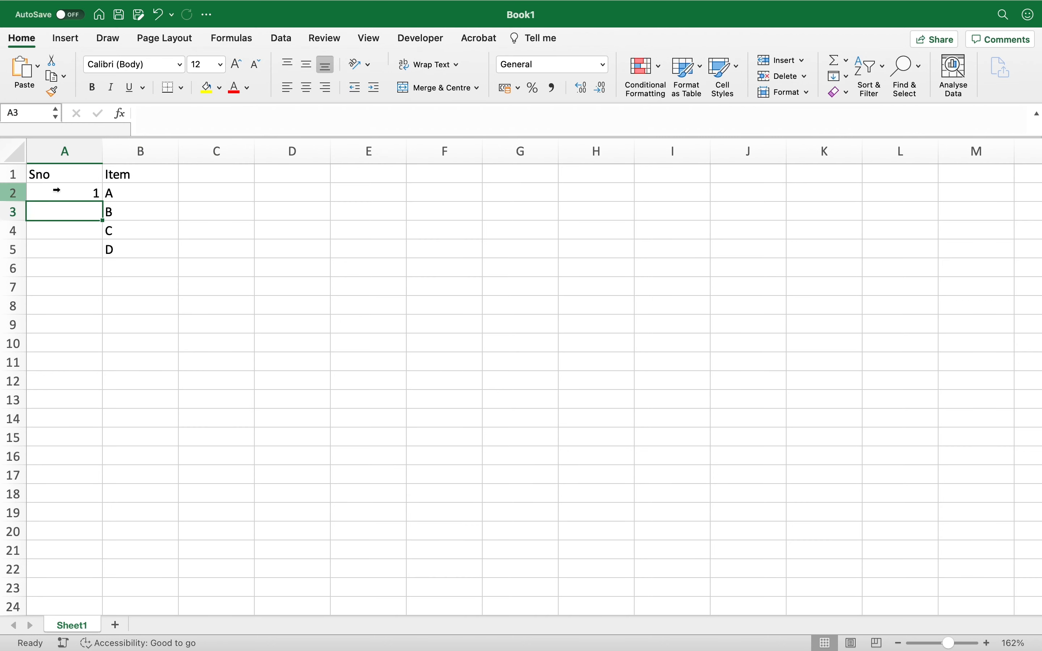
drag(93, 197, 100, 518)
click(156, 434)
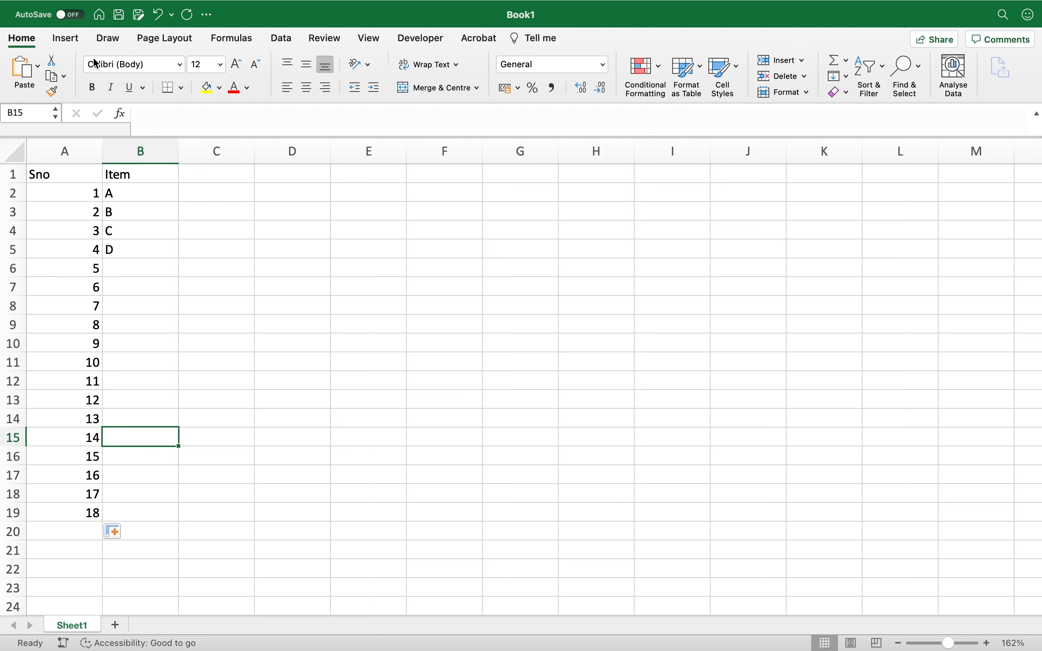
drag(77, 194, 82, 517)
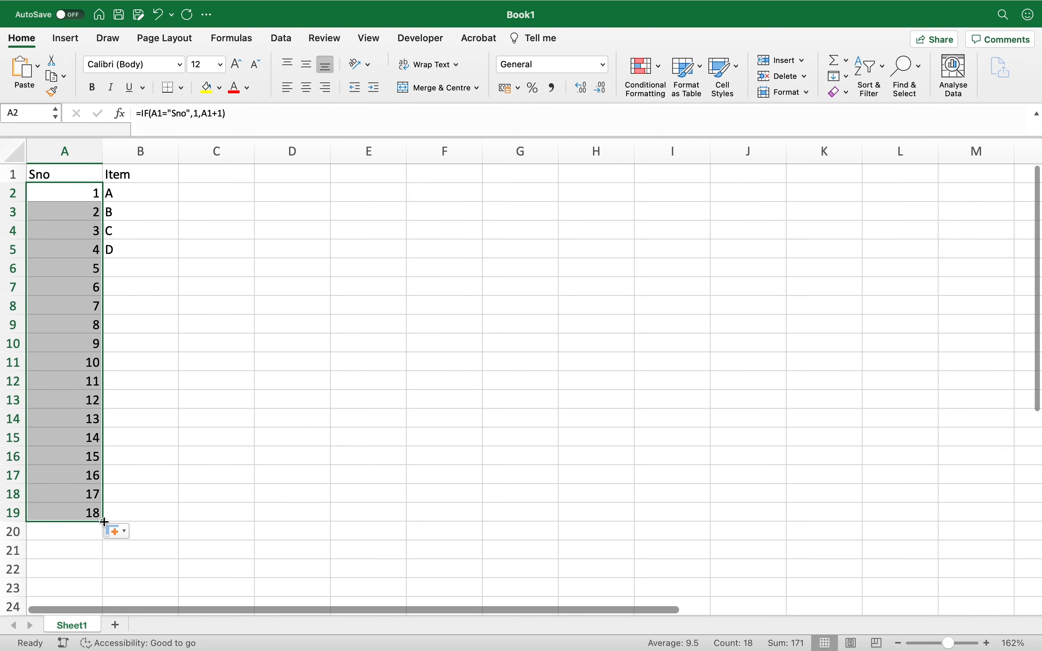
- Extend the serial number formula in column A down to row 558 and check the last filled cells
drag(103, 521, 88, 646)
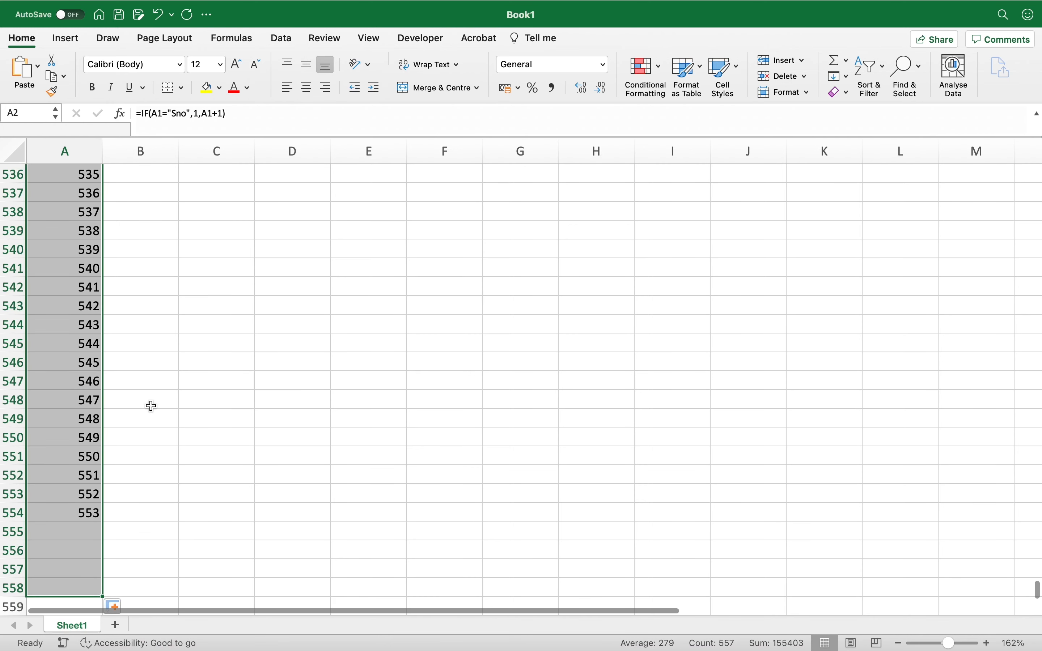
click(159, 398)
click(81, 529)
click(81, 511)
click(82, 533)
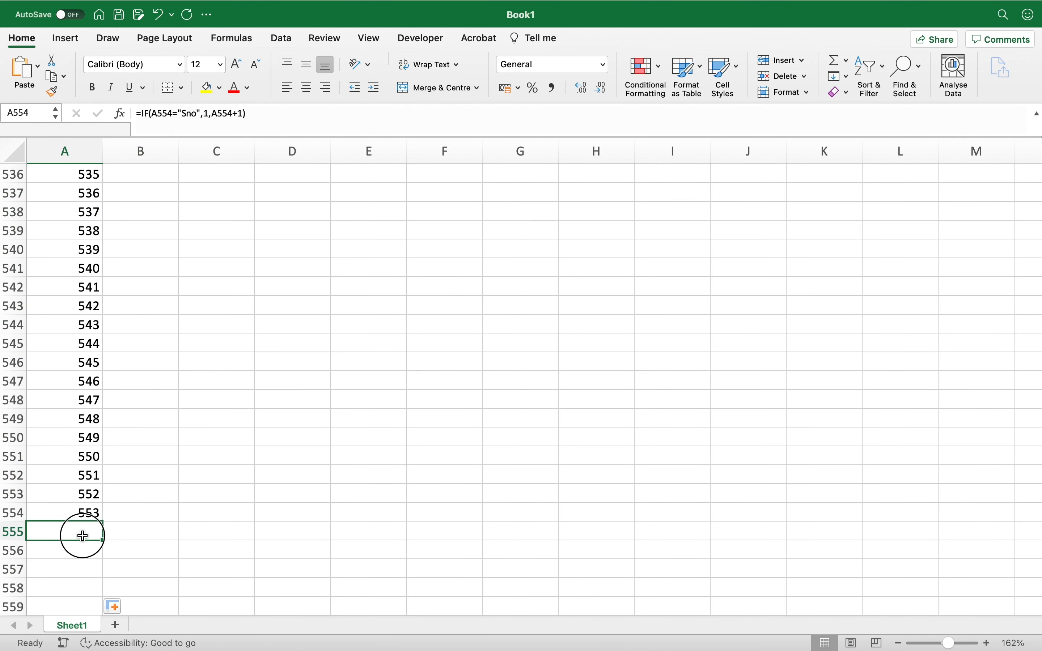
click(82, 570)
scroll(83, 559, down, 1)
click(91, 495)
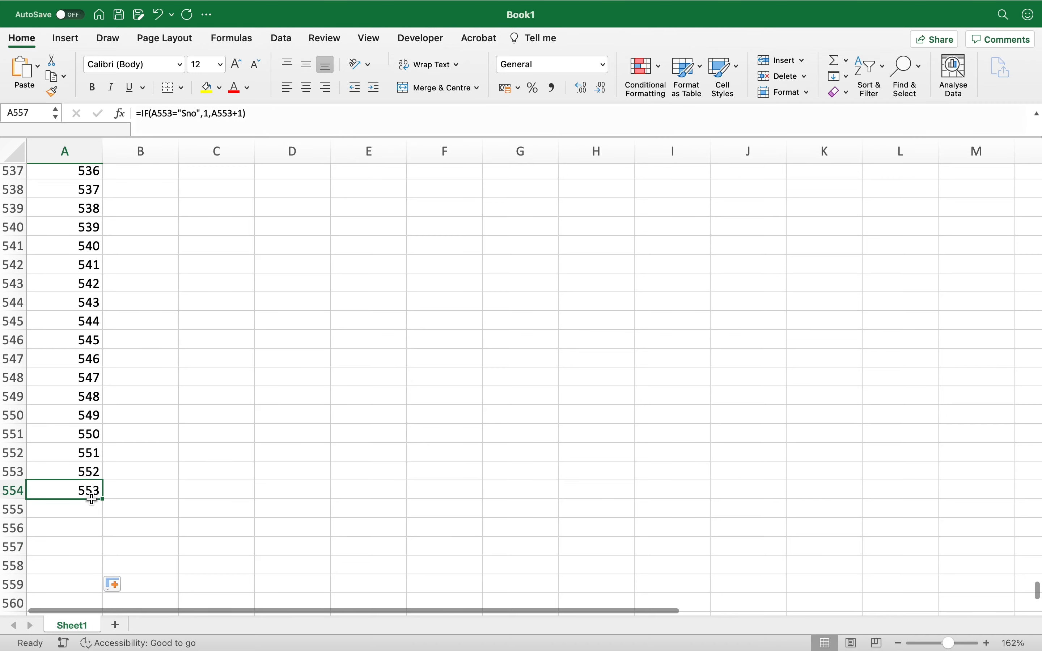
click(90, 508)
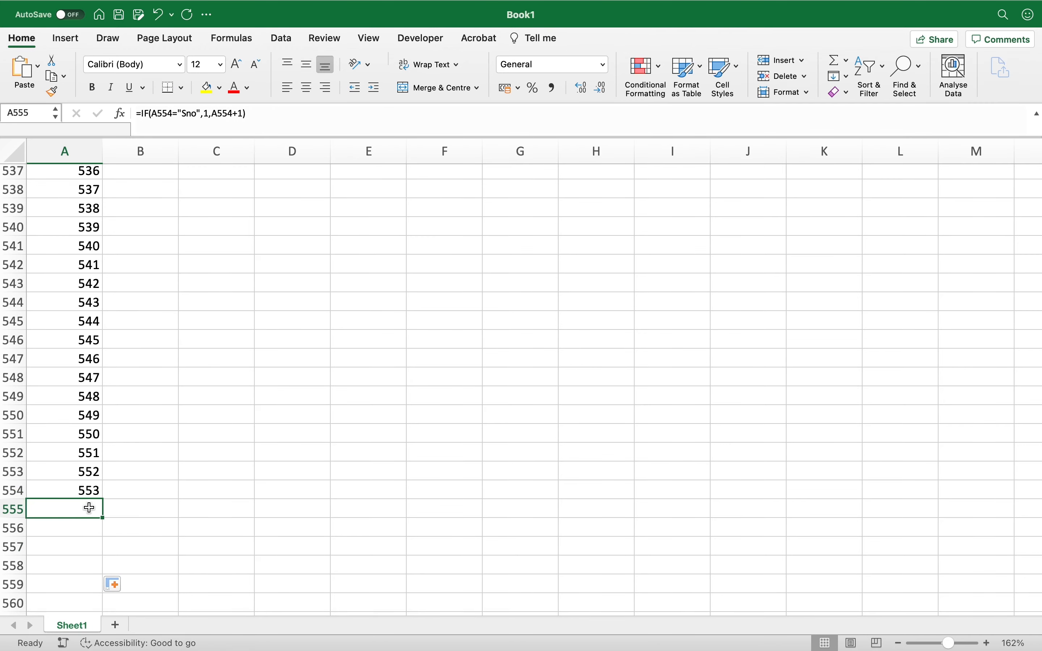
- Start wrapping the serial number formula in A2 in an outer IF with the test ISBLANK(B2)
scroll(90, 508, up, 20)
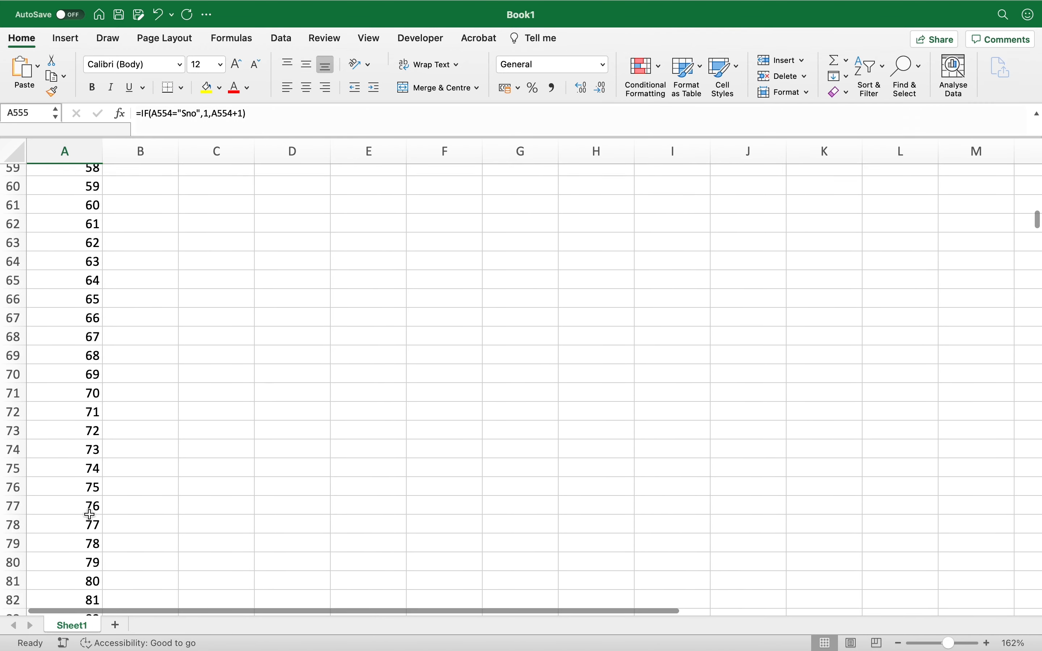
scroll(82, 301, down, 6)
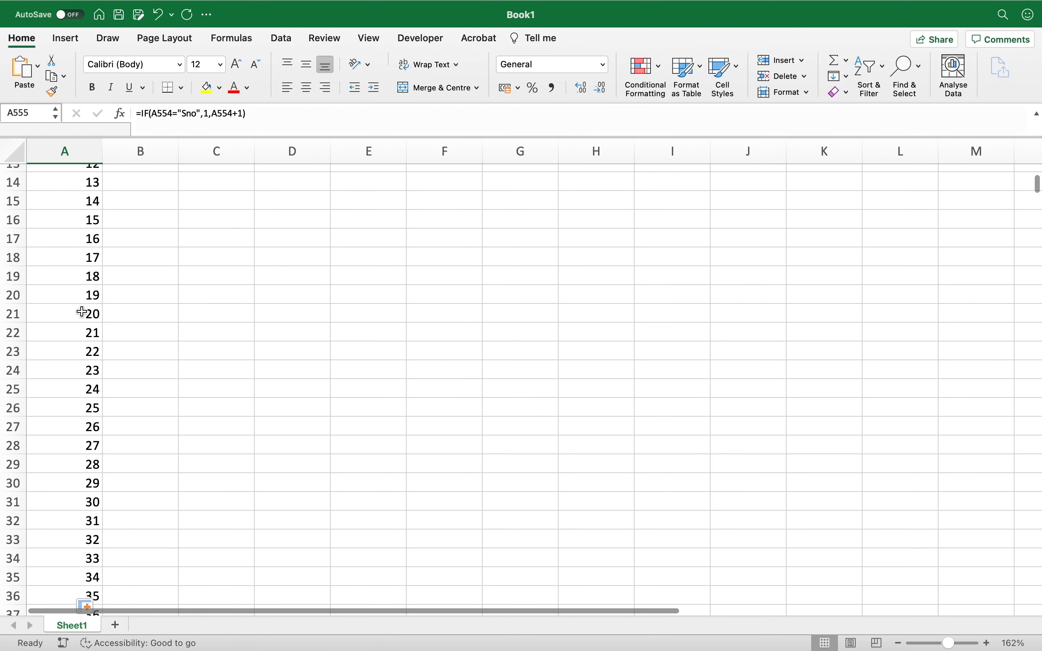
scroll(99, 264, up, 6)
click(135, 269)
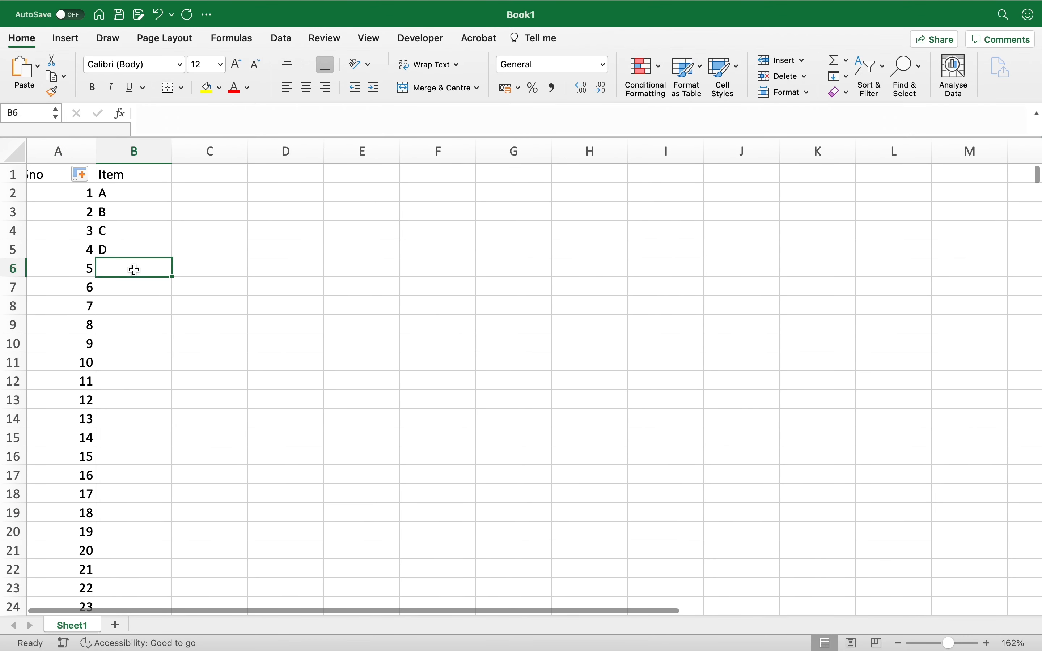
scroll(81, 198, left, 1)
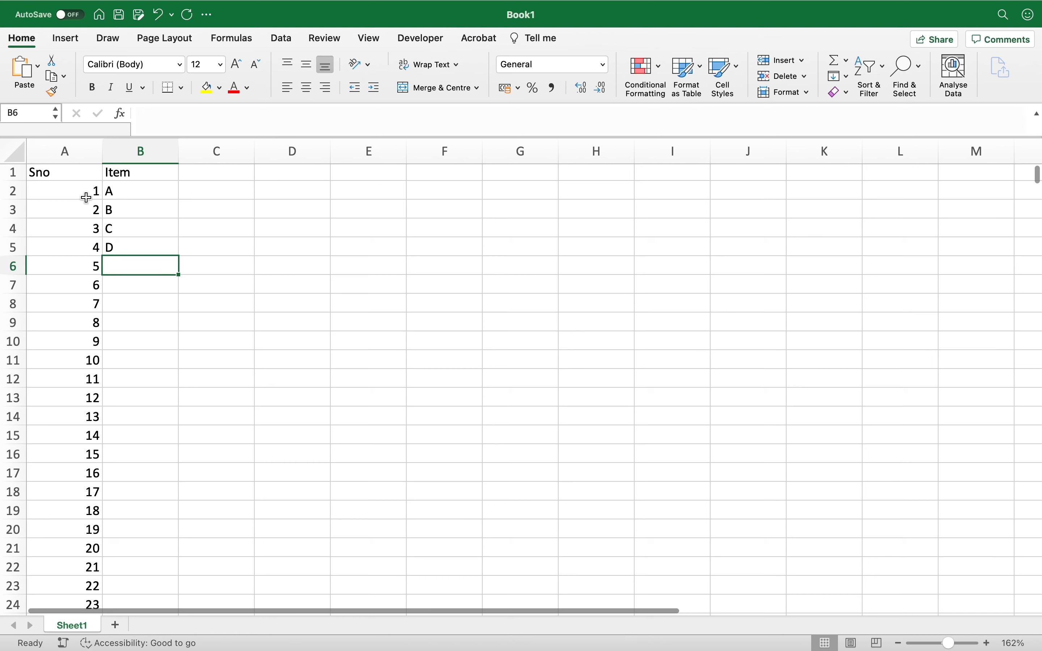
click(86, 197)
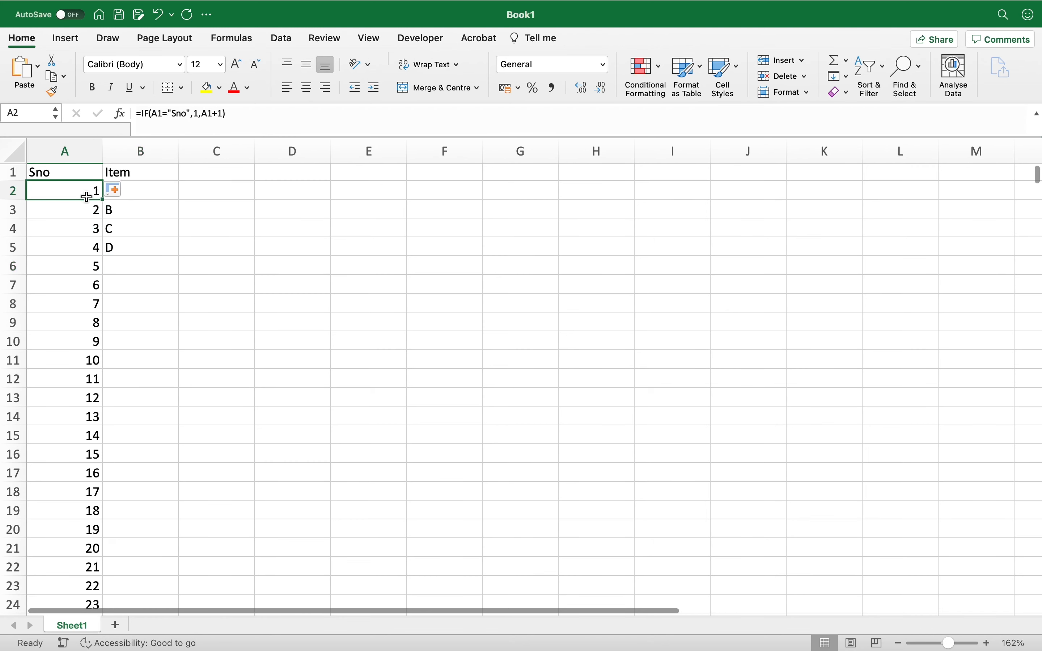
click(142, 113)
text(IF()
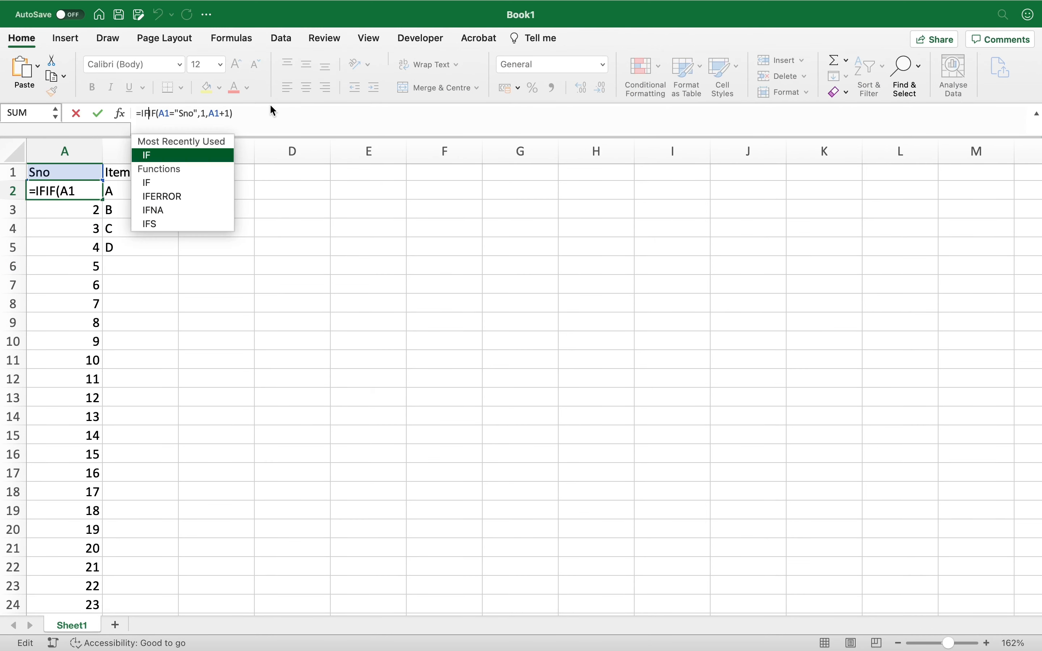
text(ISBLANK)
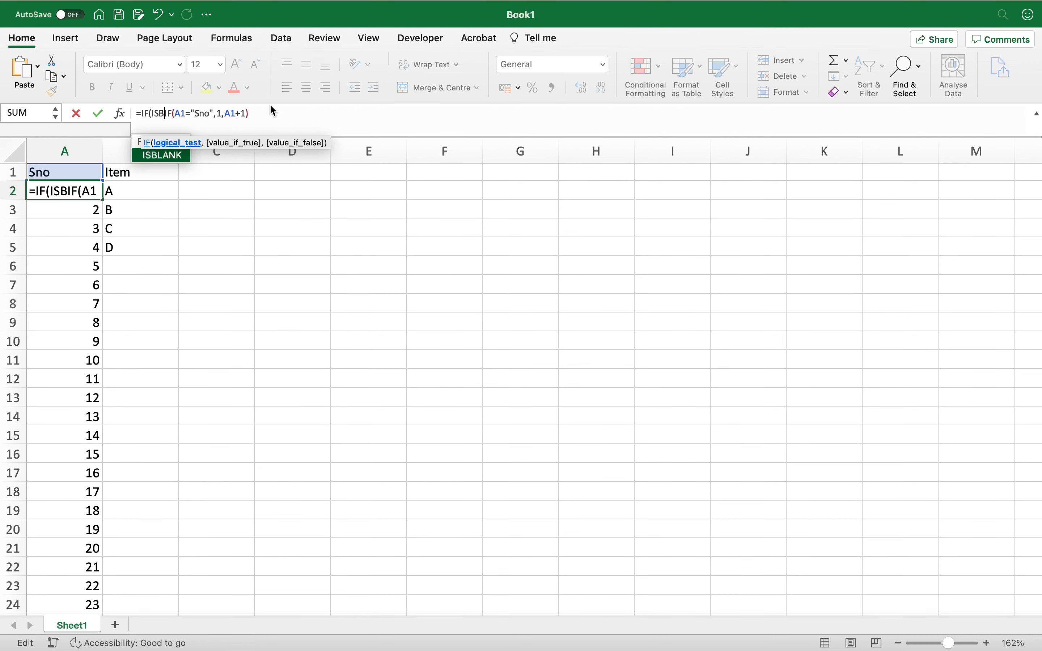
text(()
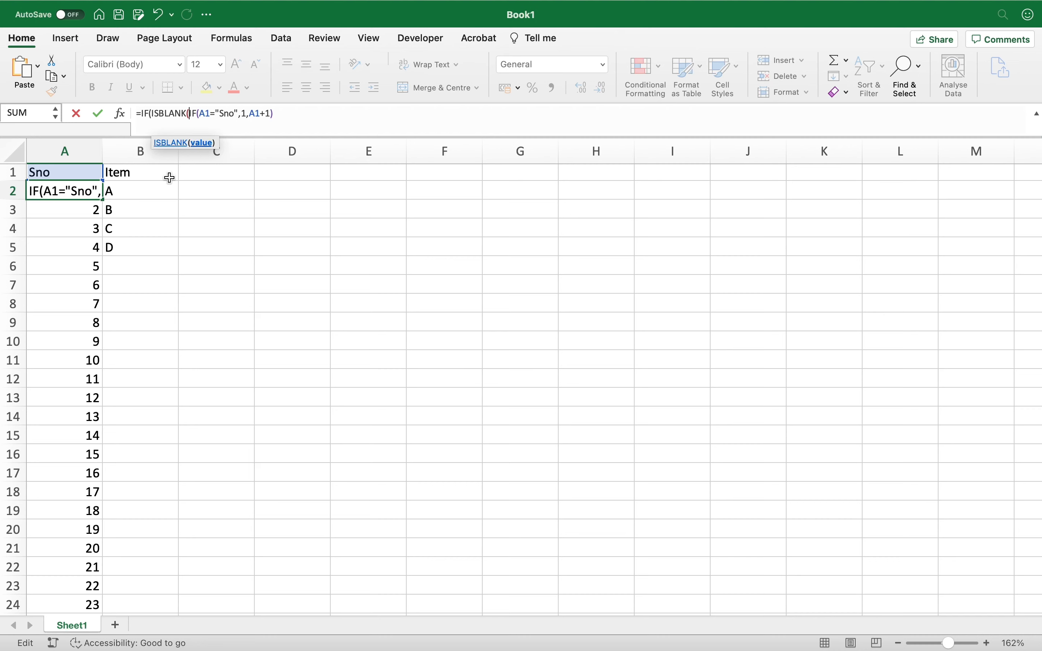
click(148, 188)
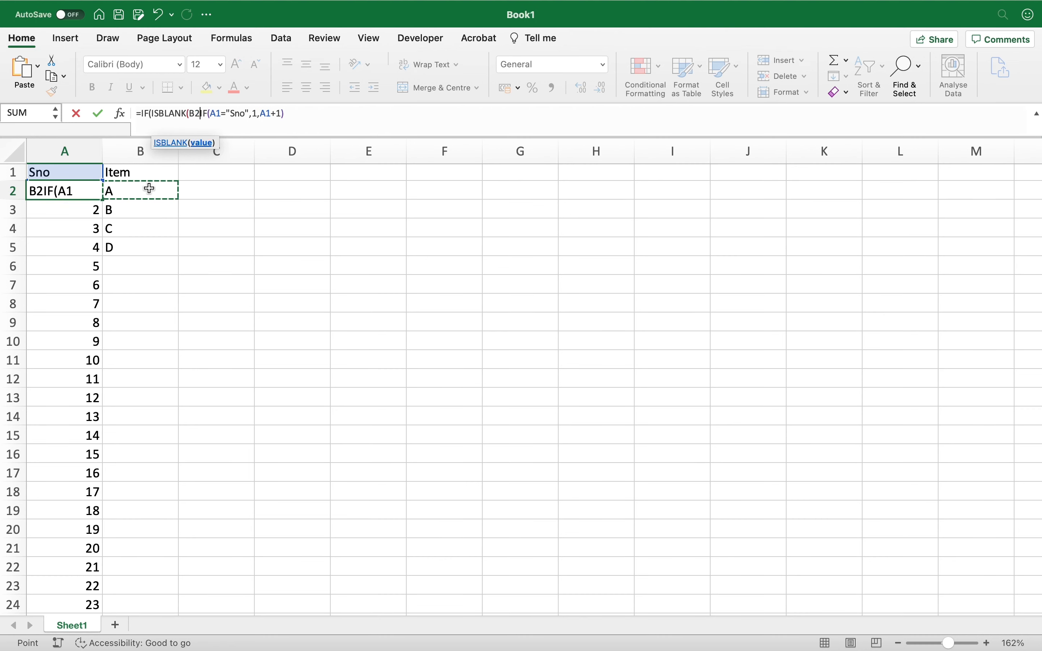
text())
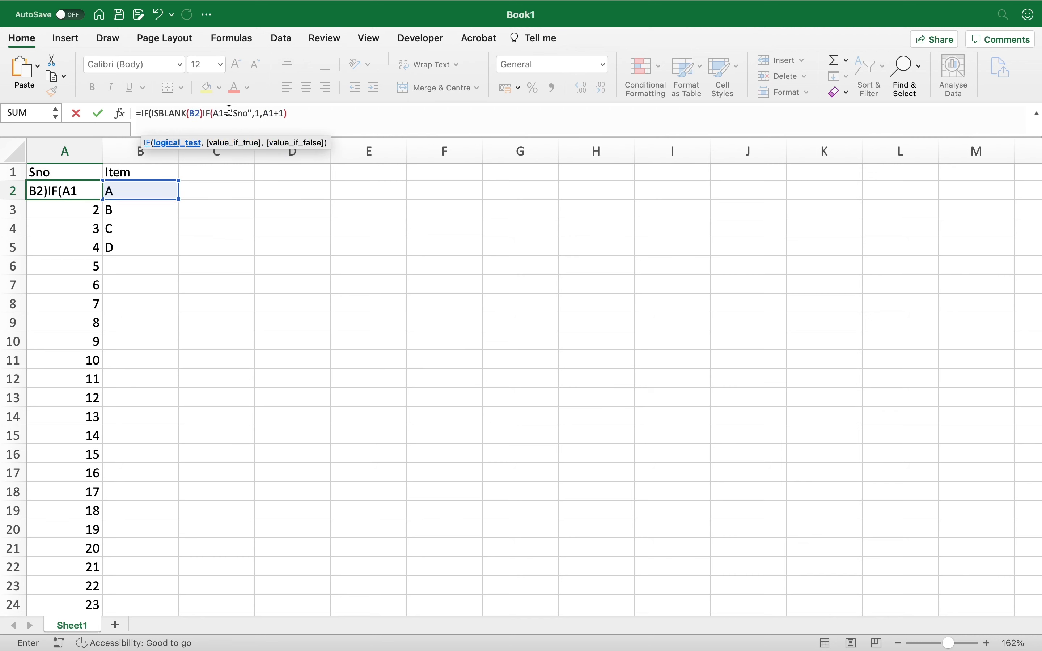
- Complete the formula in A2 as =IF(ISBLANK(B2),"",IF(A1="Sno",1,A1+1)), using empty text as the result for blank items
text(,)
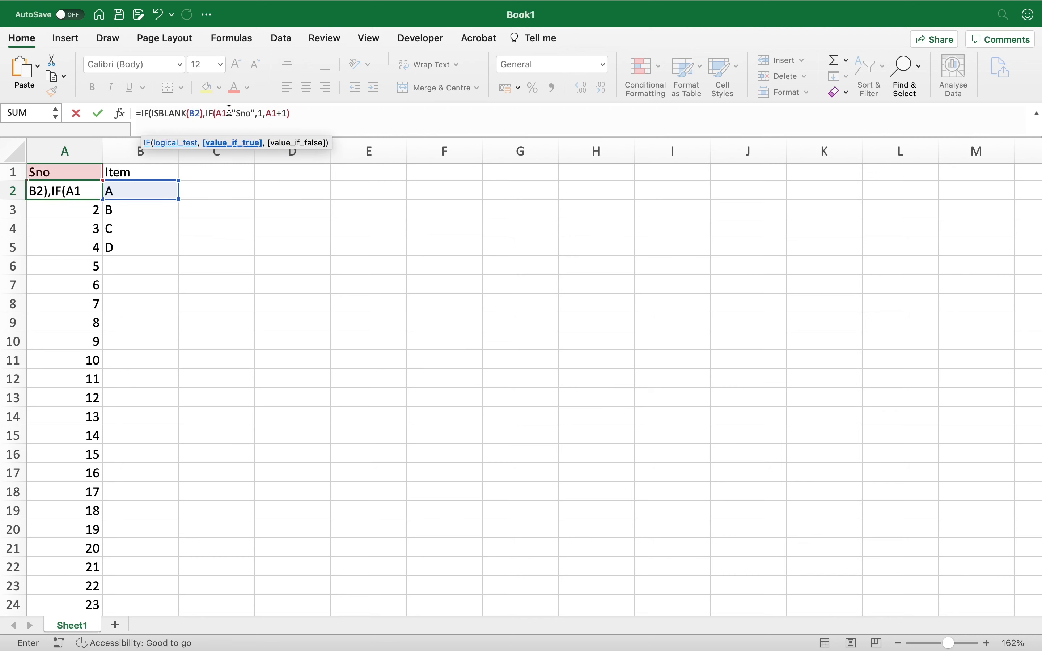
text("")
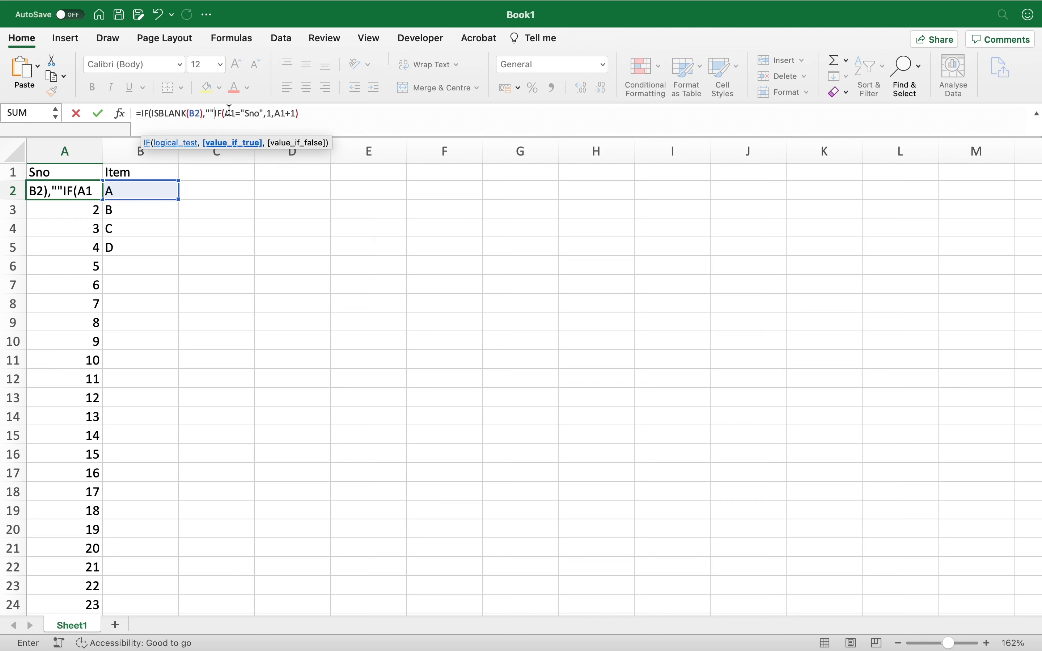
text(,)
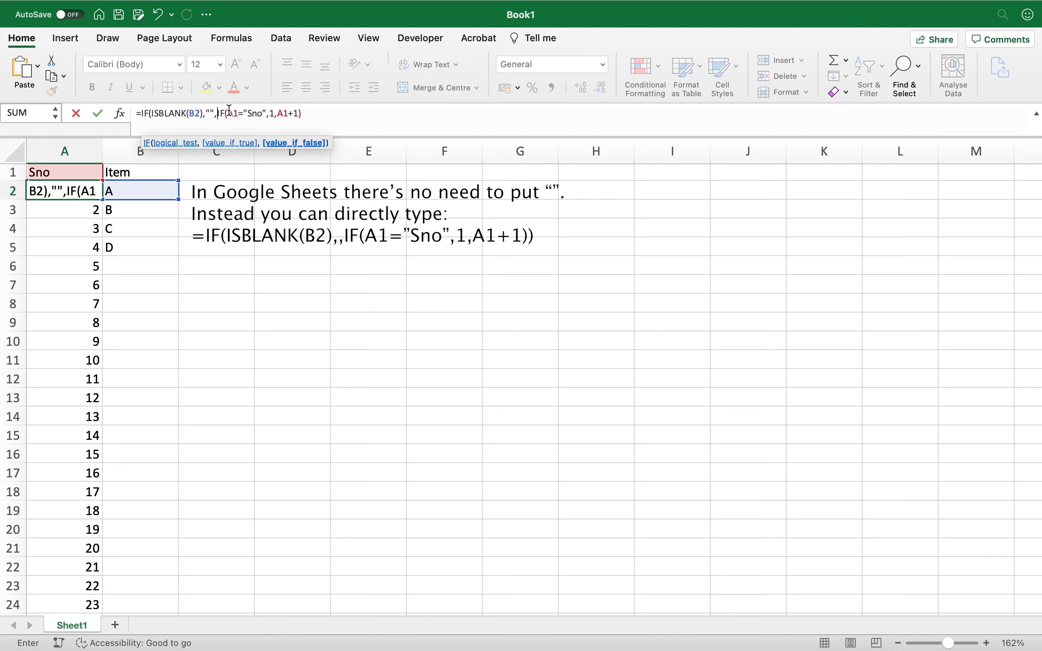
key(Right)
key(BackSpace)
key(BackSpace)
click(310, 109)
text())
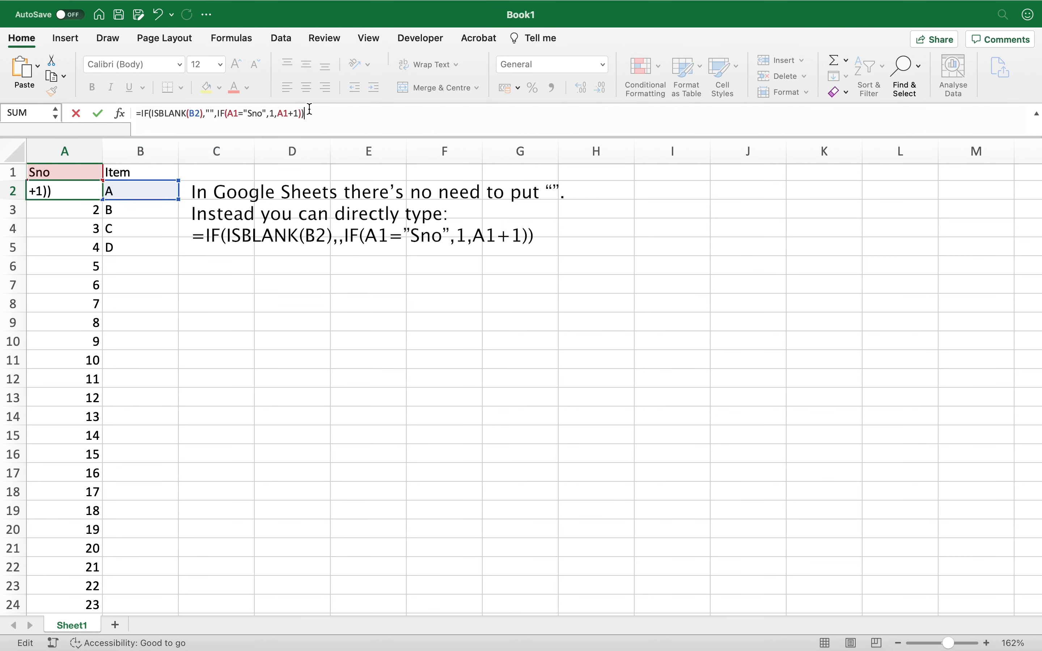
key(Return)
key(super+z)
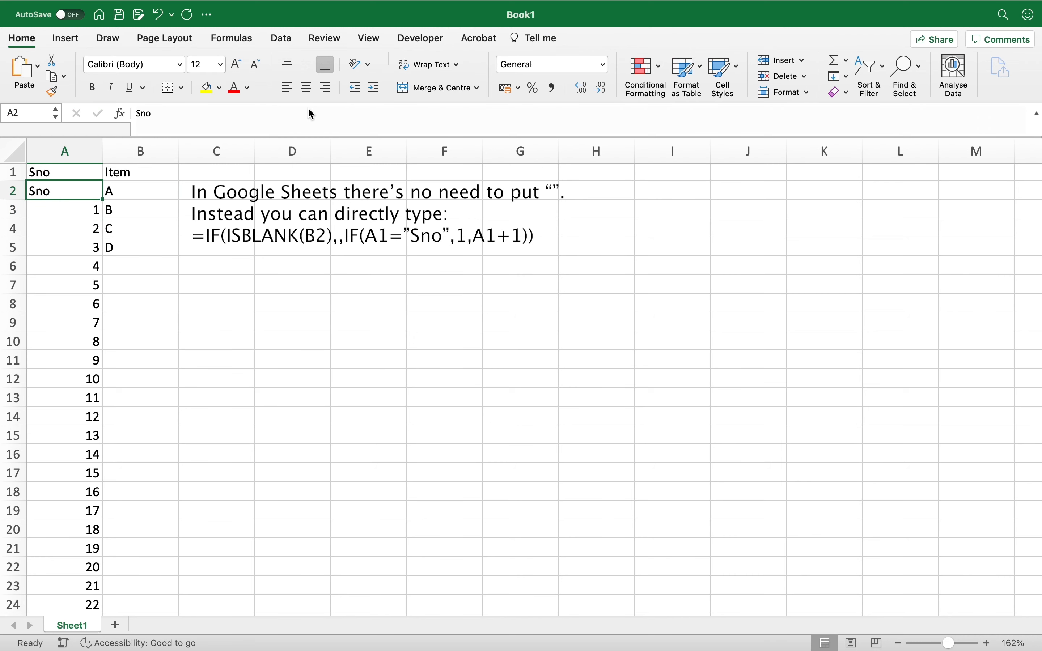
key(super+y)
- Copy the ISBLANK formula from A2 and paste it over the whole serial number range A2:A558
key(super+c)
key(shift+super+Down)
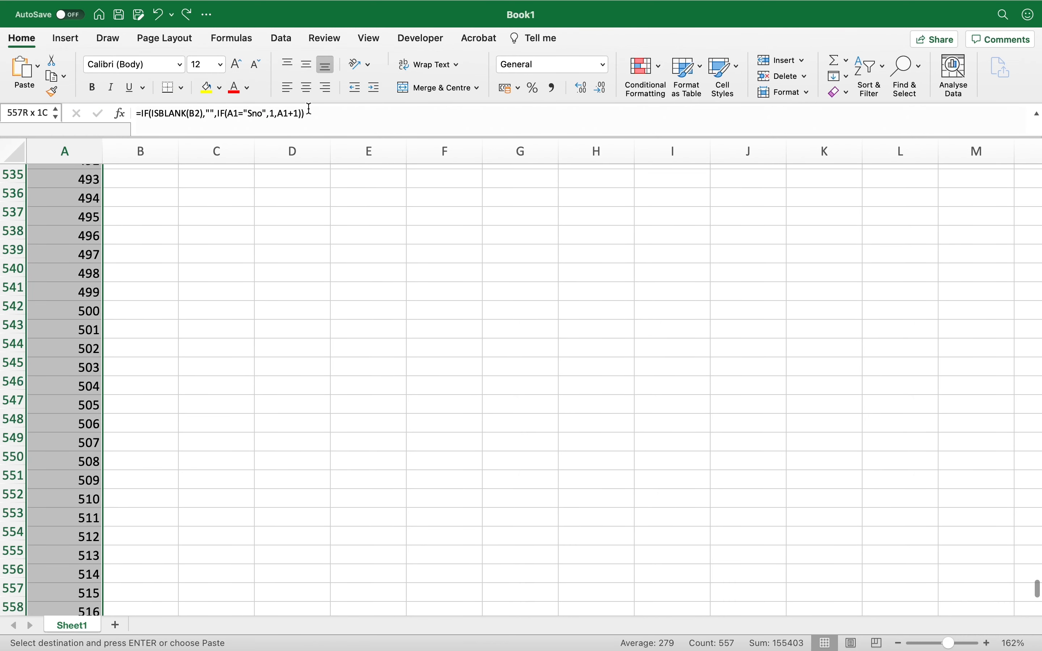
key(super+v)
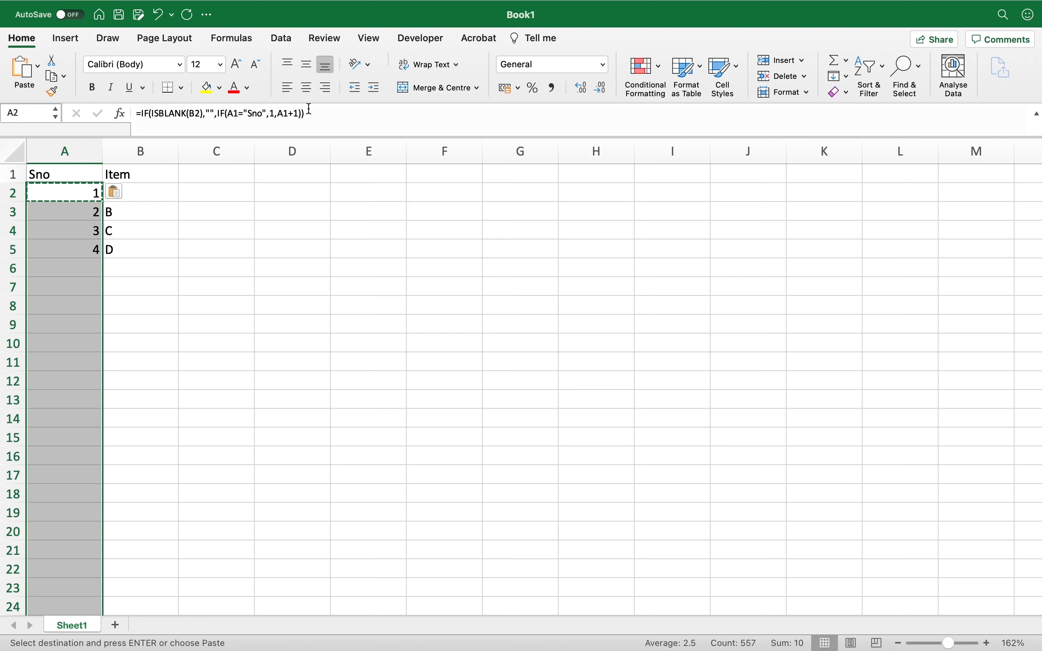
- Examine the formulas in column A down to row 15, including the rows beside blank item cells
key(Up)
key(Down)
key(Down)
key(Down)
key(Down)
key(Down)
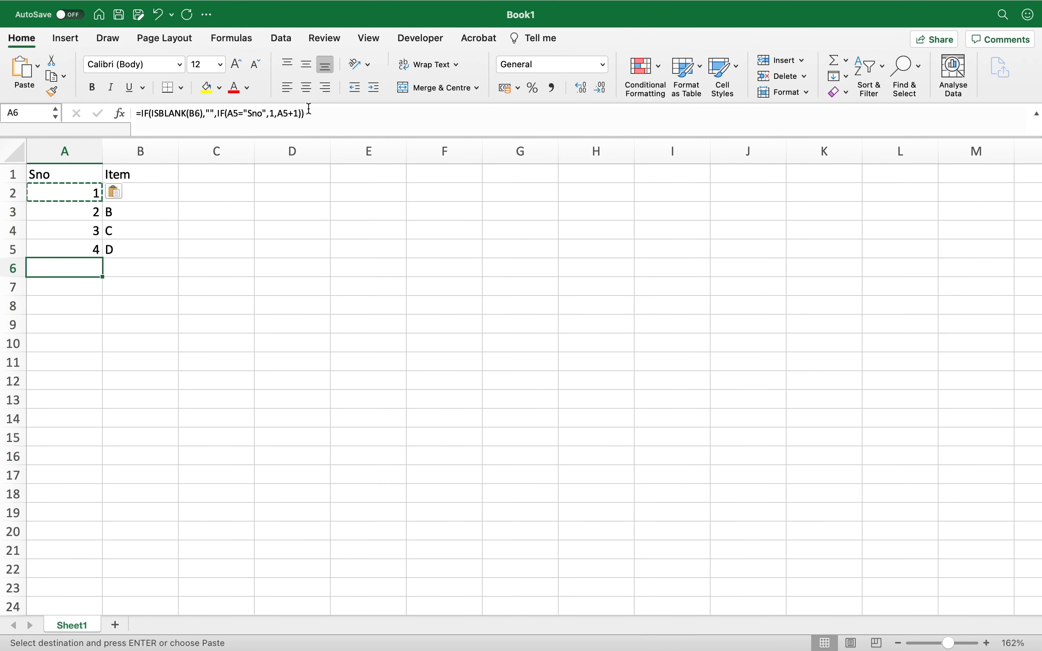
key(Down)
key(Down)
key(Down)
key(Down)
key(Down)
key(Down)
key(Down)
key(Down)
key(Down)
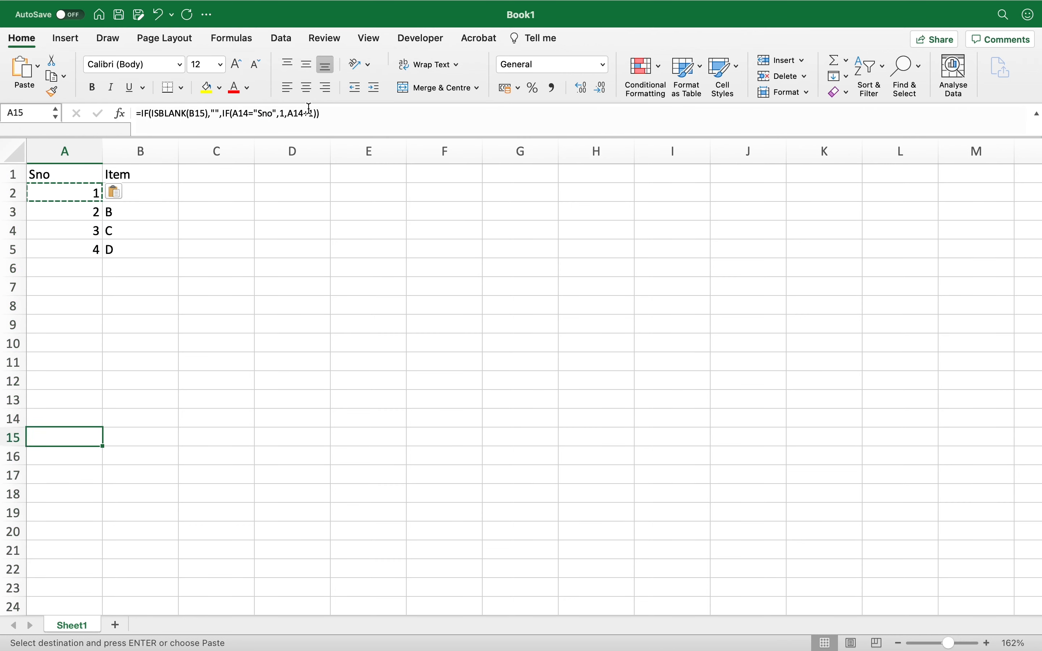
click(70, 263)
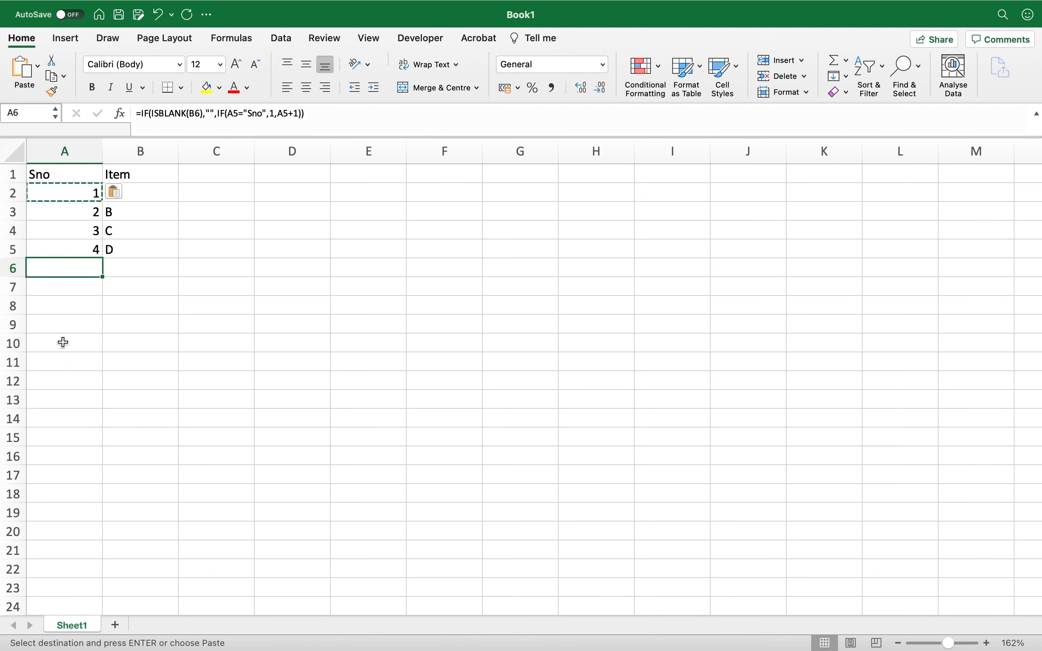
- Add the items E, F, G and H in cells B6 to B9, below item D
click(149, 278)
click(147, 267)
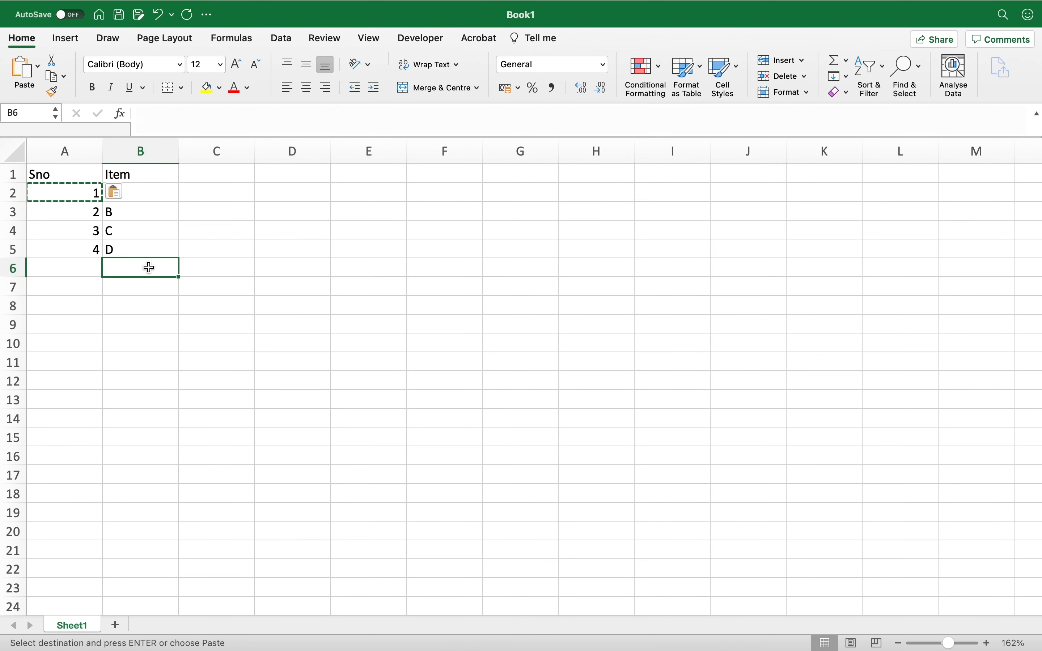
text(E)
key(Return)
text(F)
key(Return)
text(G)
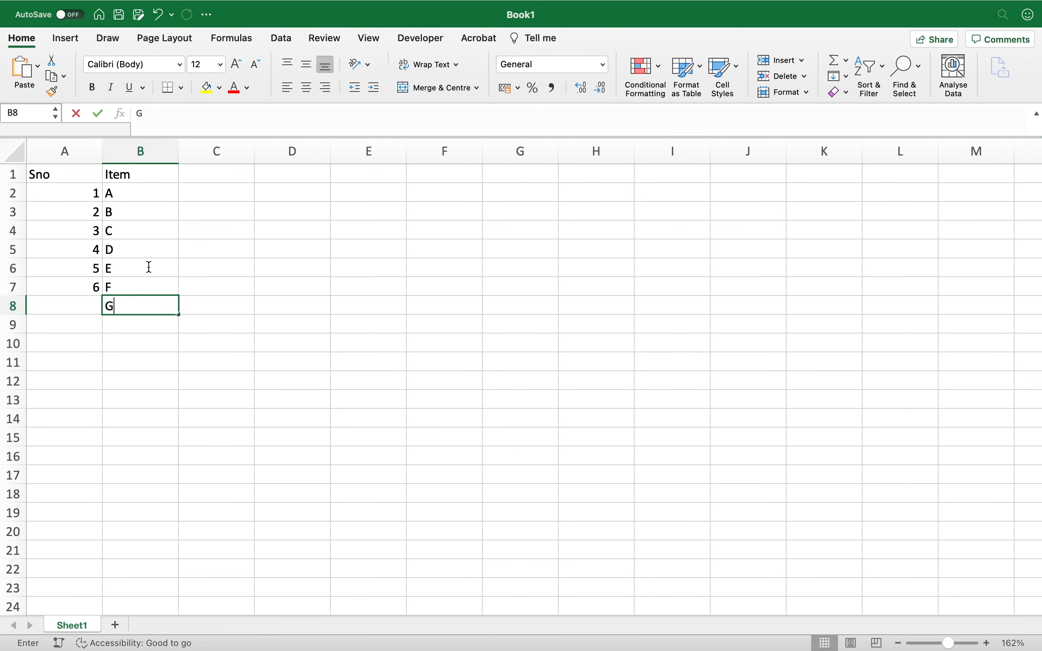
key(Return)
text(H)
key(Return)
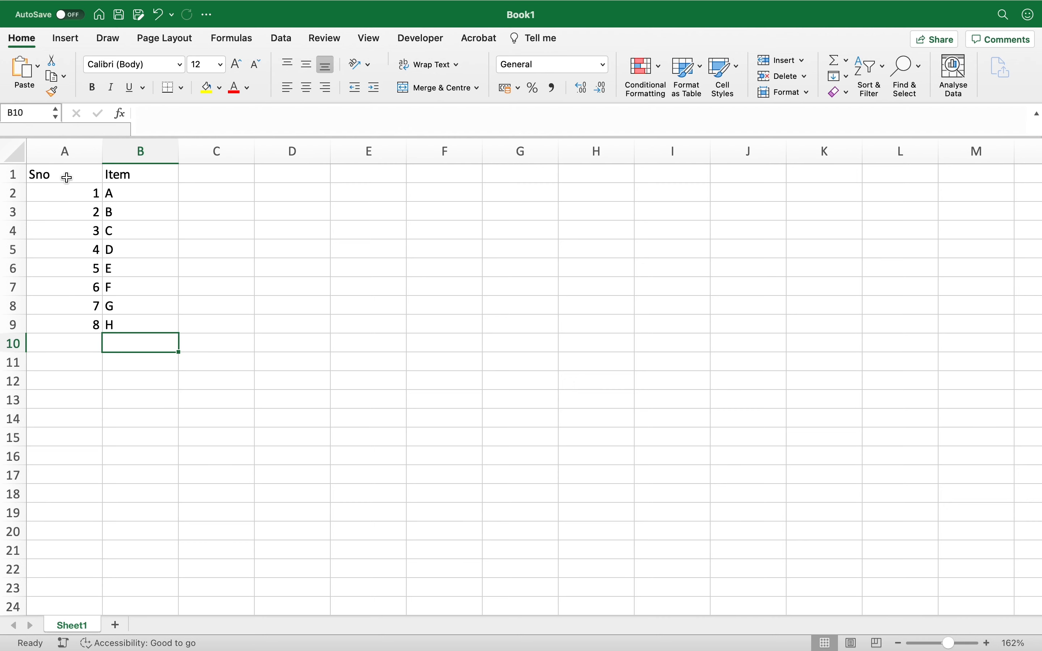
drag(67, 177, 140, 321)
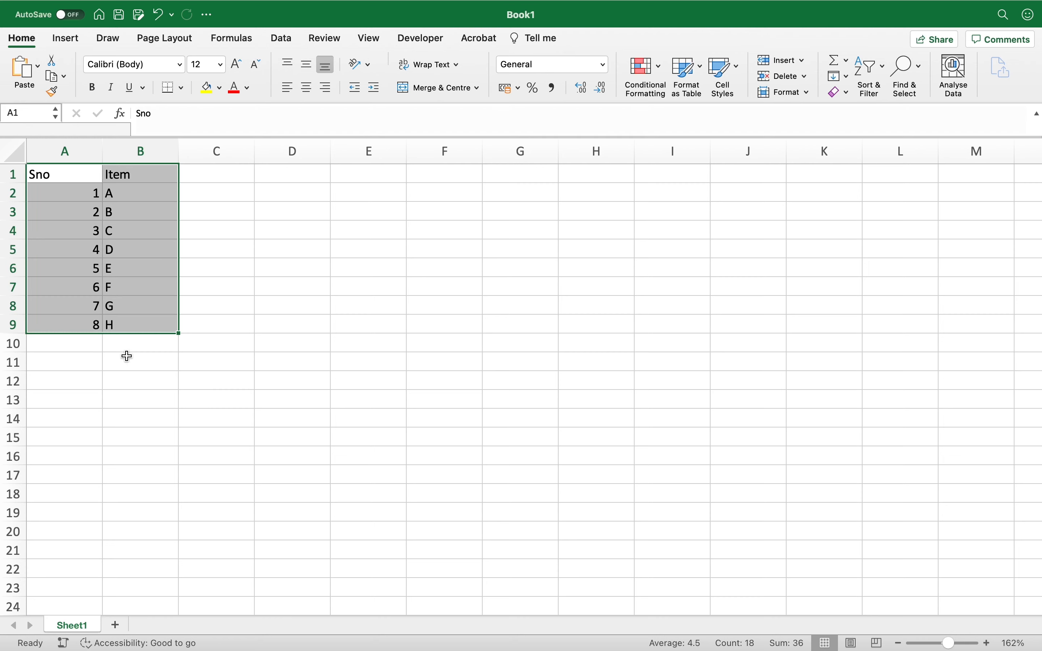
click(204, 279)
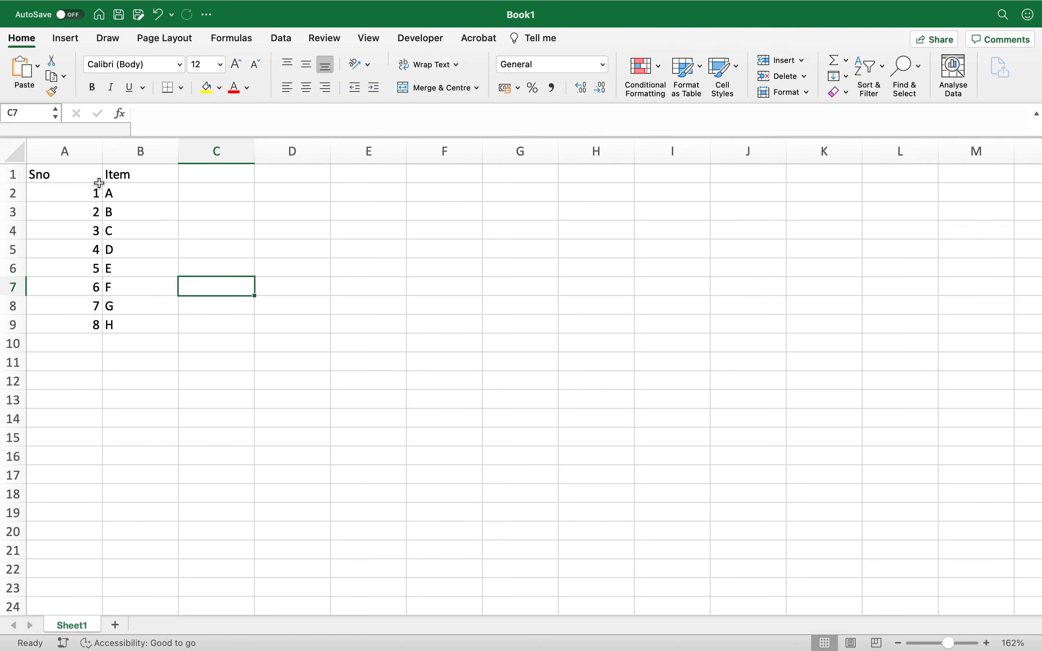
- Add a new worksheet and enter the heading "Sno" in its cell A1
mouse_move(135, 597)
click(114, 624)
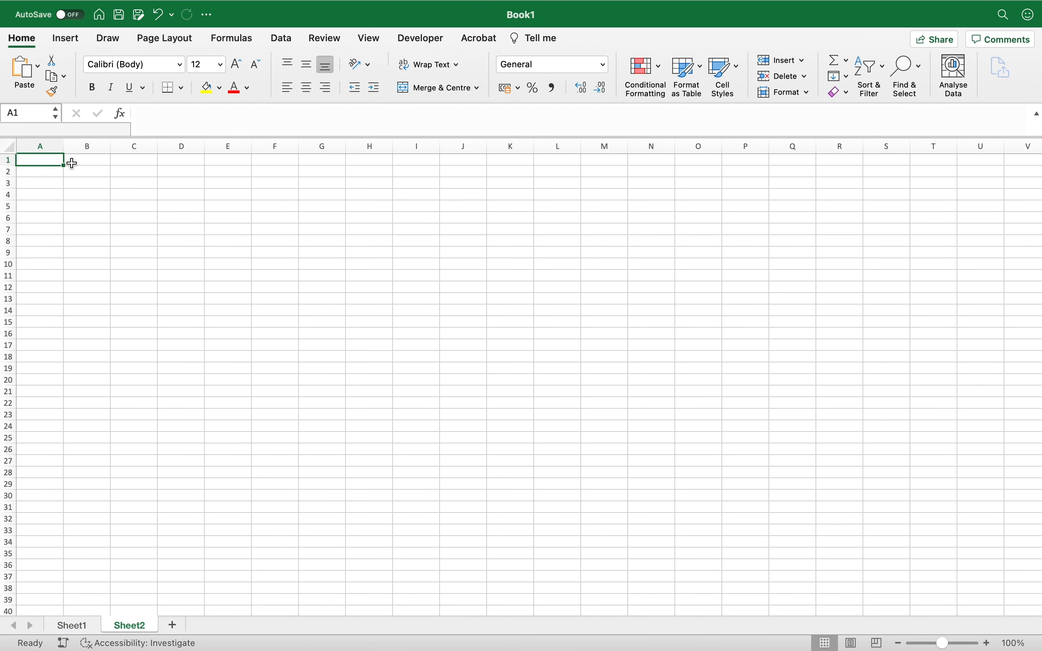
scroll(71, 163, up, 10)
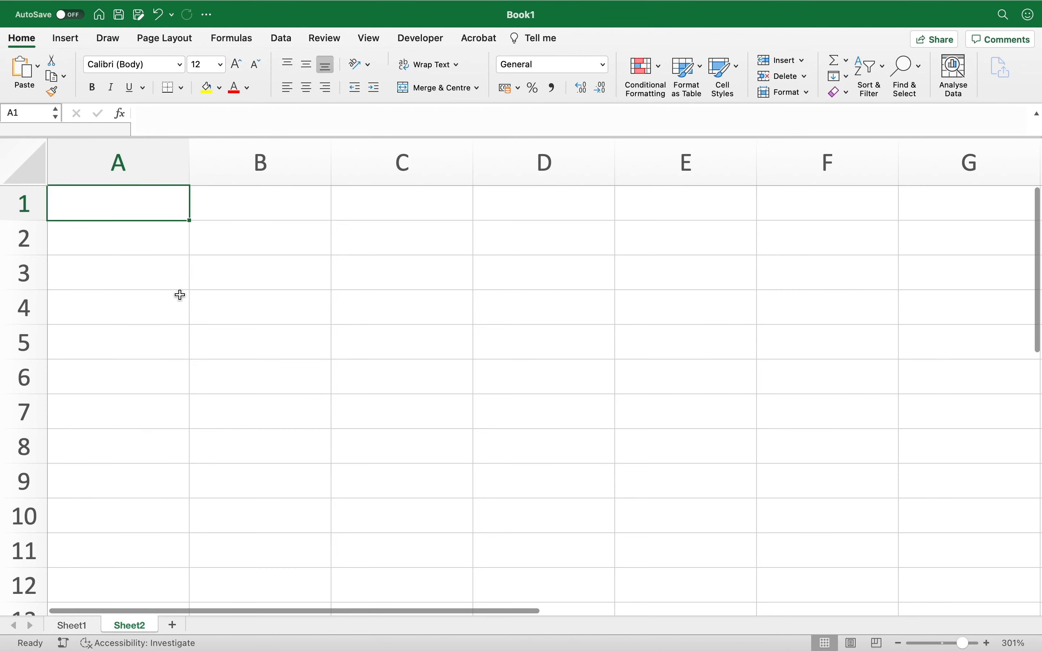
scroll(180, 290, down, 2)
scroll(180, 290, down, 2)
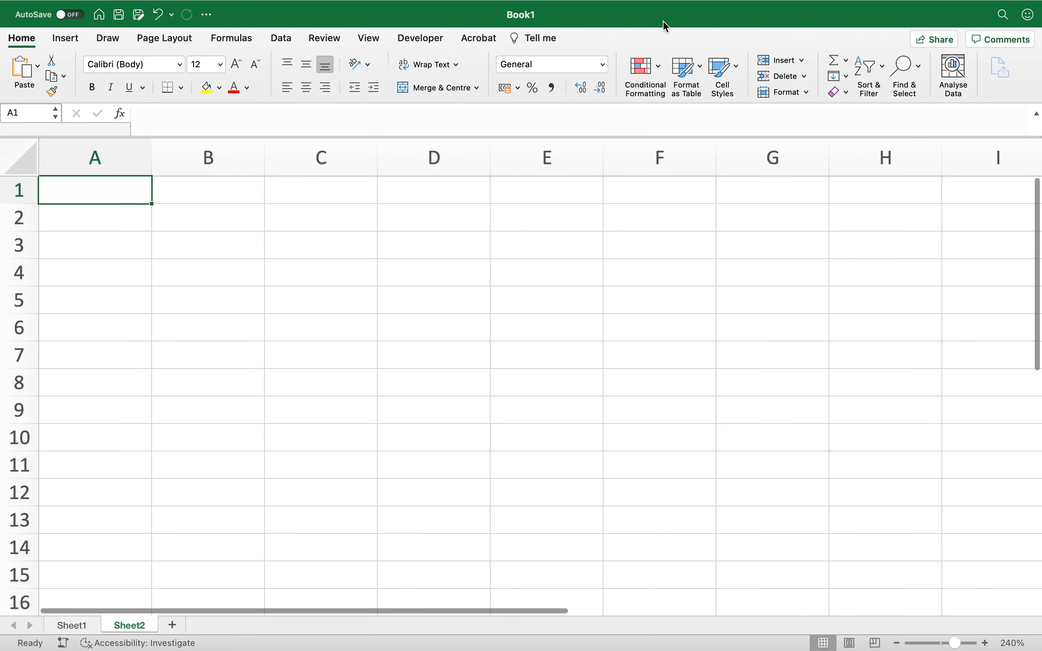
text(Sno)
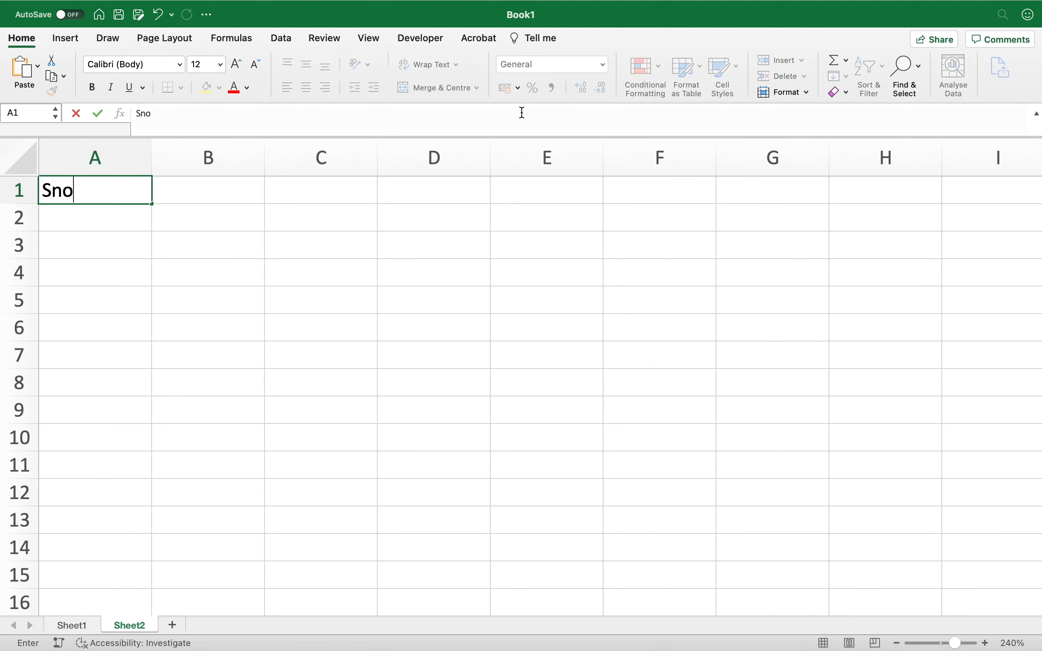
key(Return)
- Enter the heading "Item" in cell B1 of the new worksheet, beside "Sno"
key(Right)
key(Up)
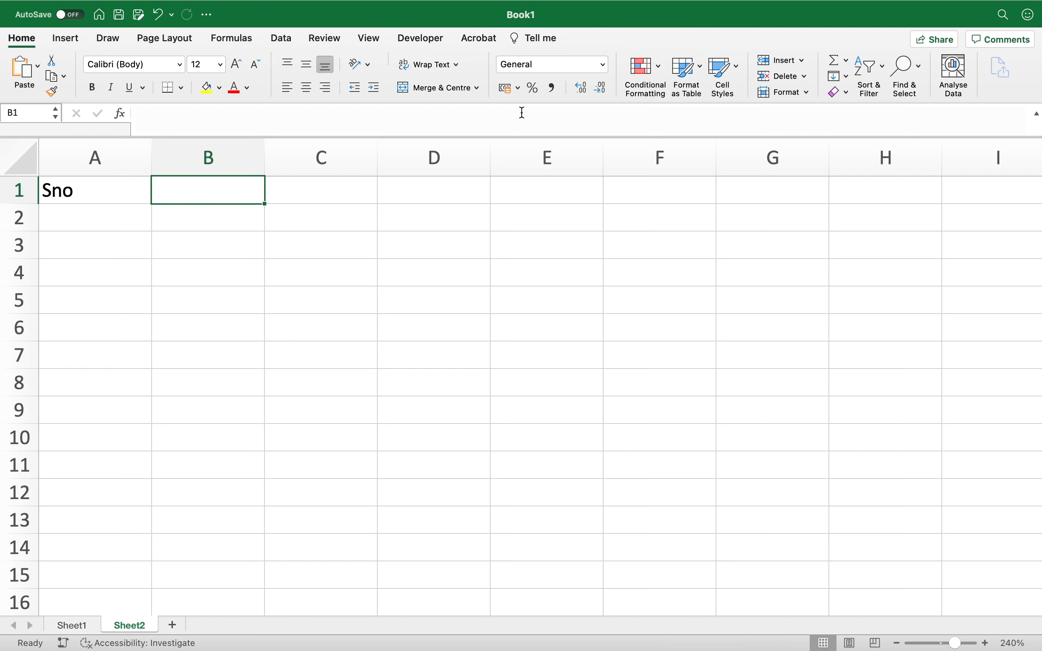
text(D)
key(BackSpace)
text(Item)
key(Return)
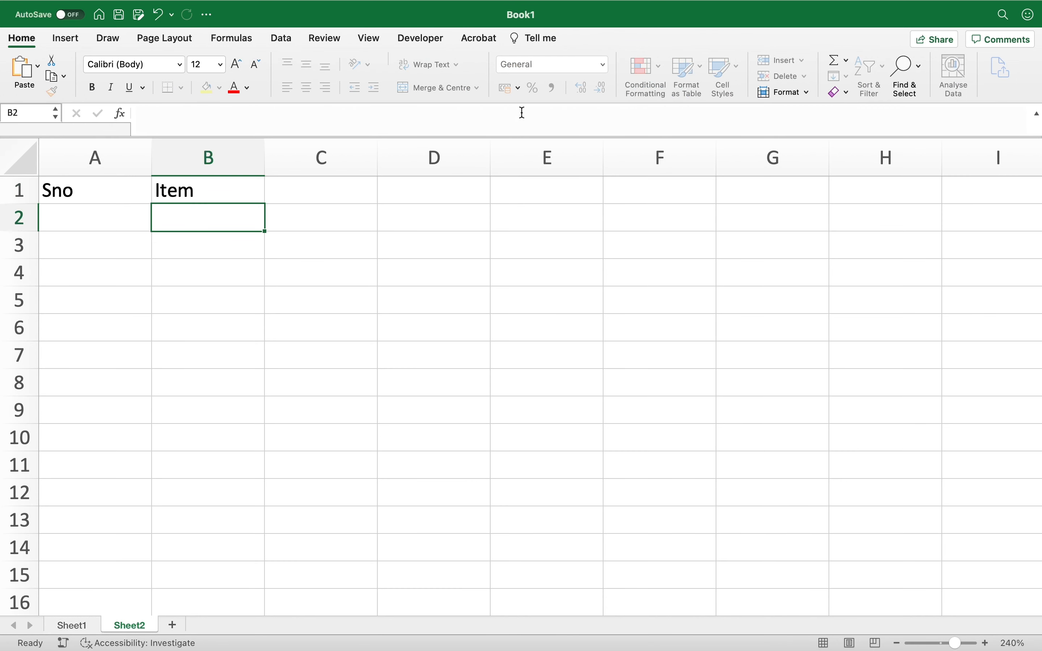
- Format the range A1:B2 as a table with headers, using the light style with a black header row
drag(133, 191, 193, 211)
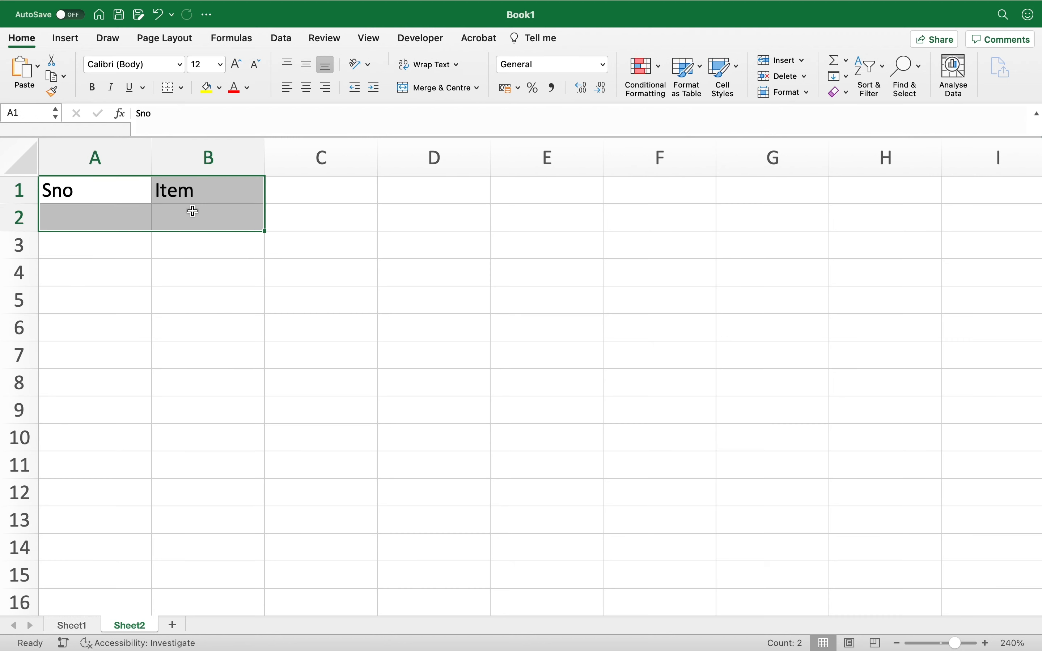
click(700, 71)
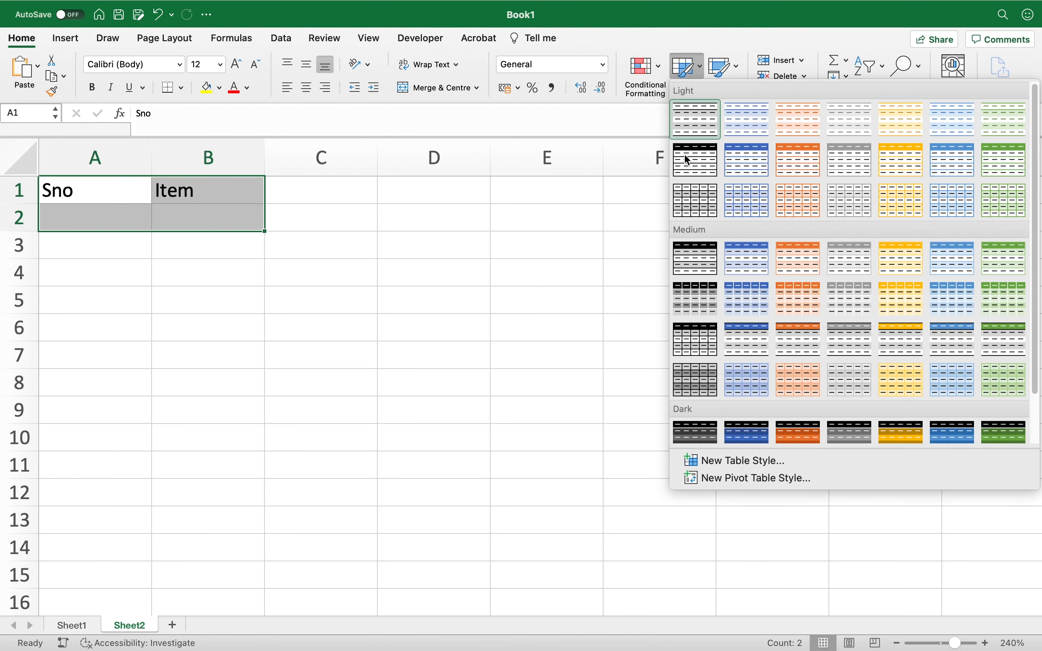
click(691, 174)
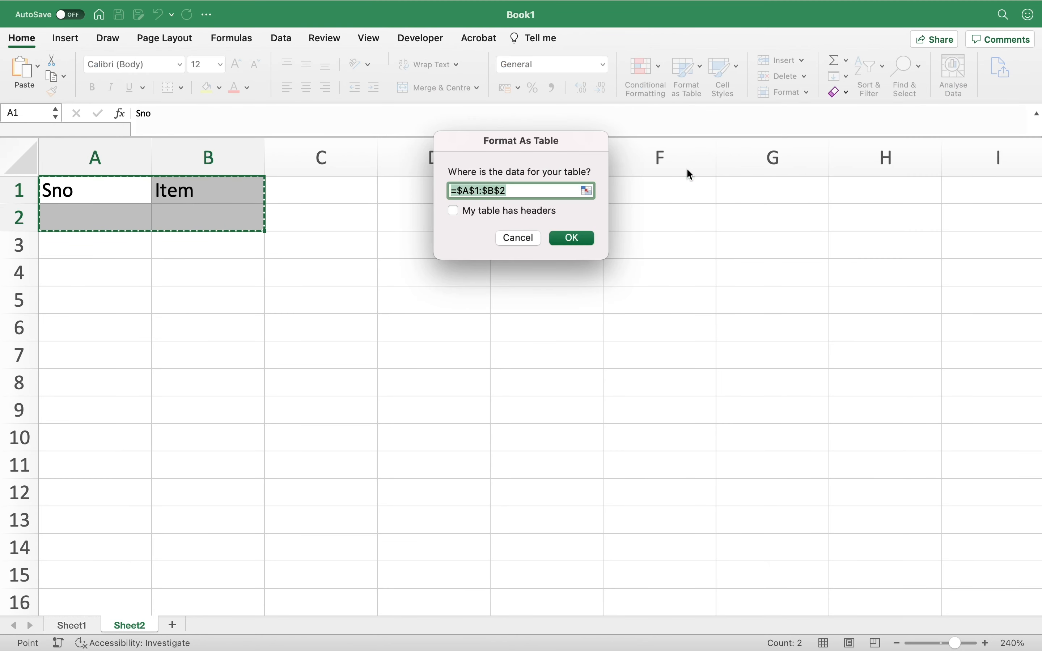
click(501, 214)
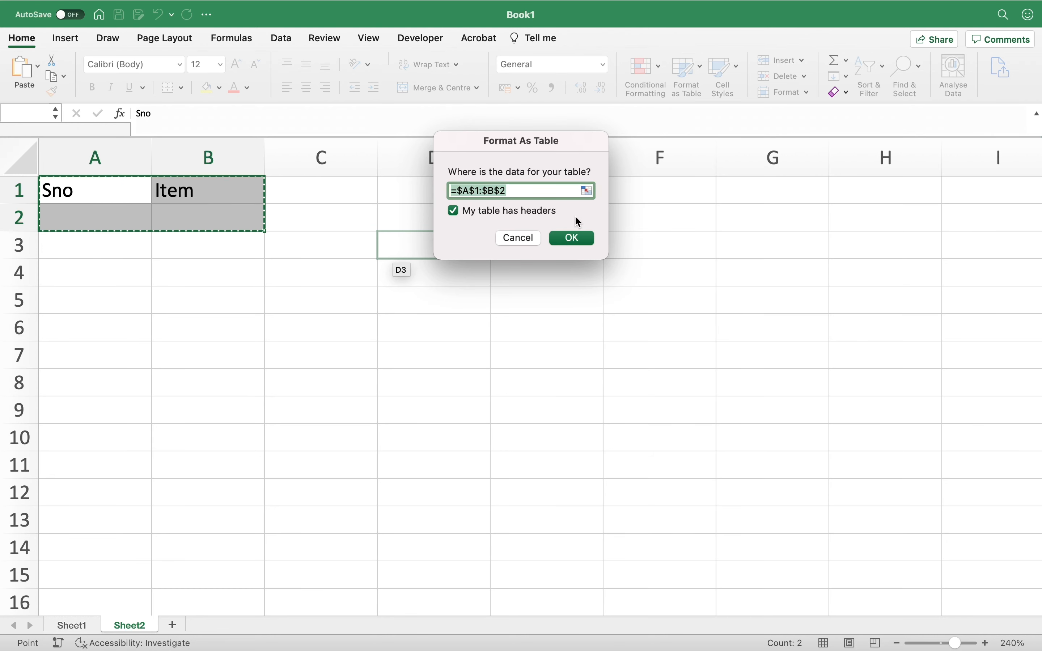
click(582, 237)
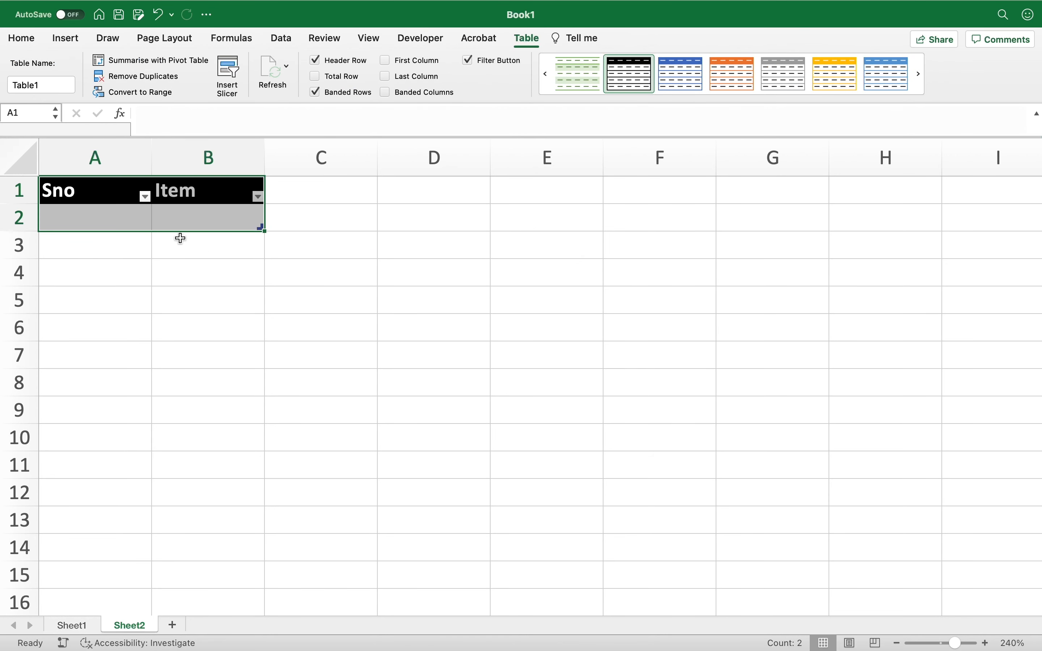
- Enter the formula =IF(A1="Sno",1,A1+1) in cell A2, under the "Sno" header
click(138, 222)
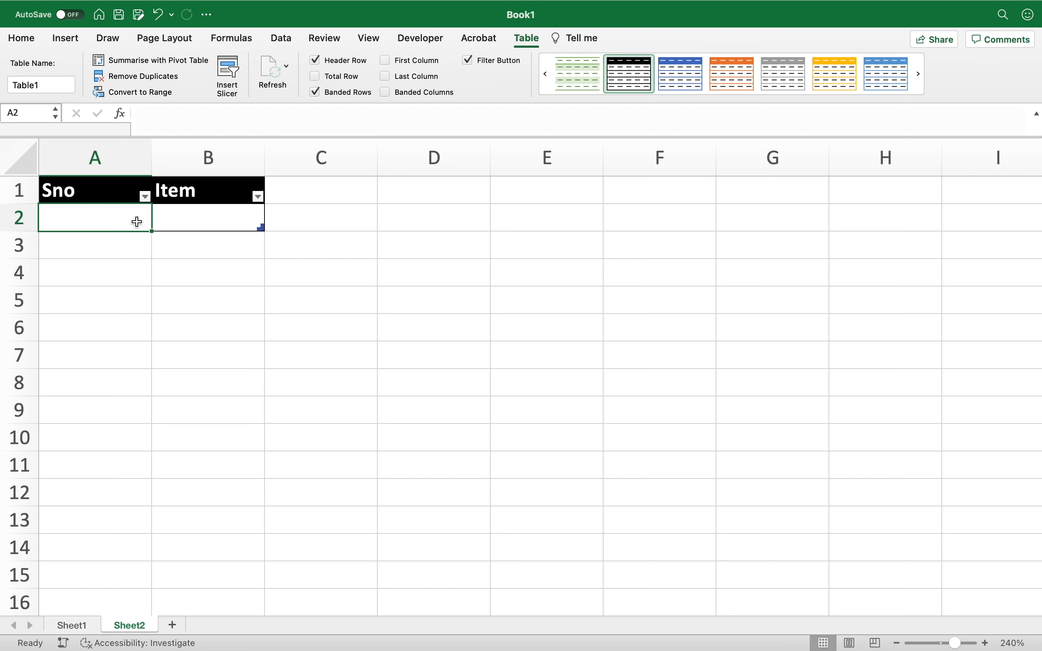
text(=)
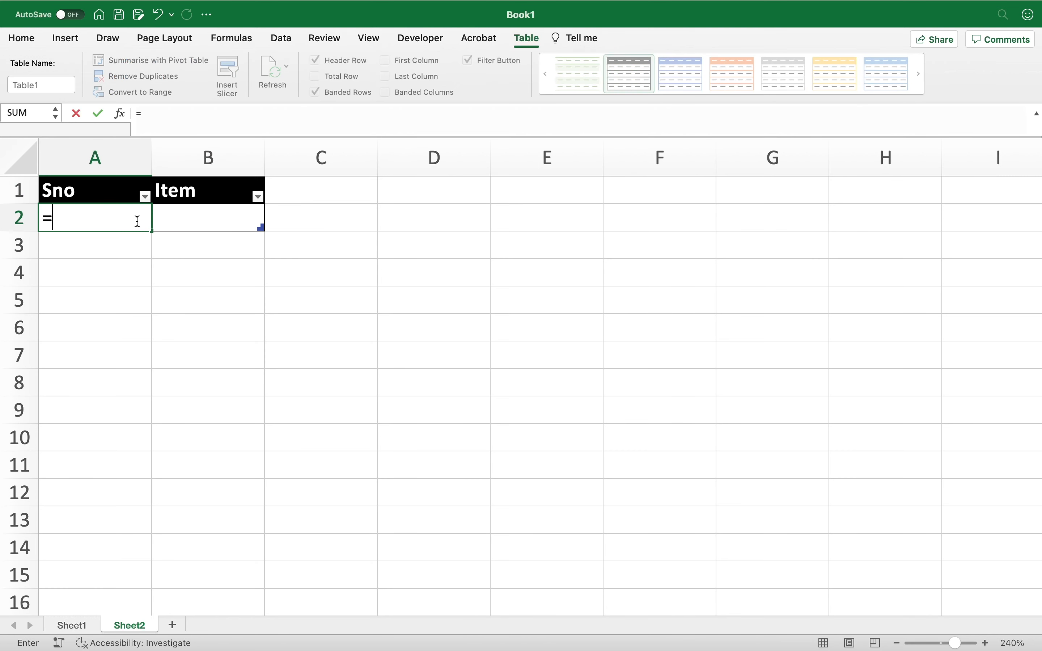
text(A1)
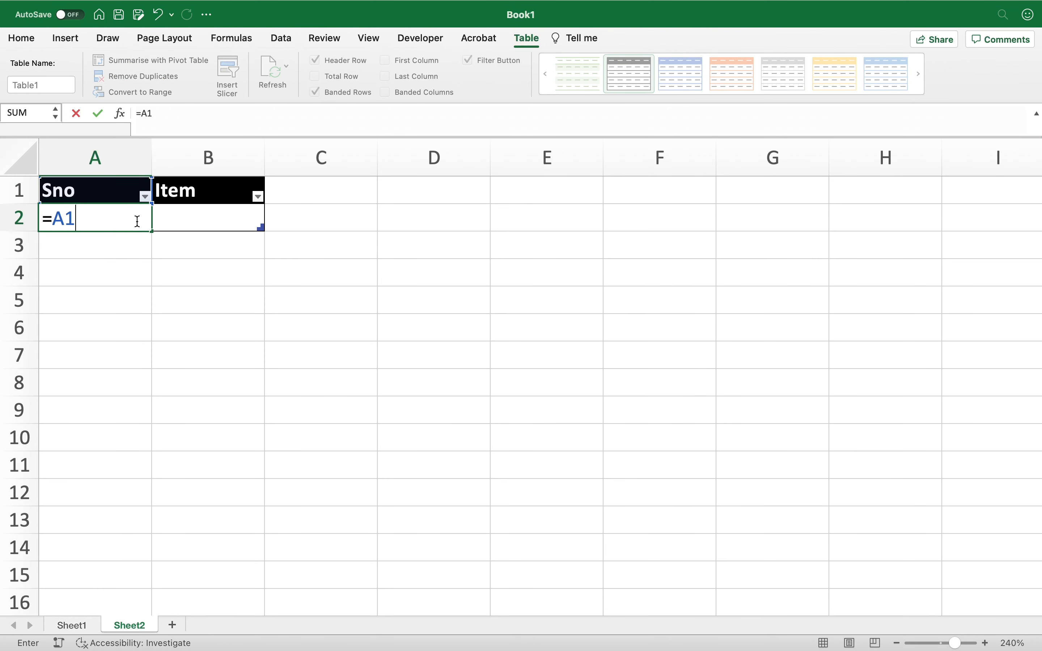
key(BackSpace)
key(BackSpace)
text(IF()
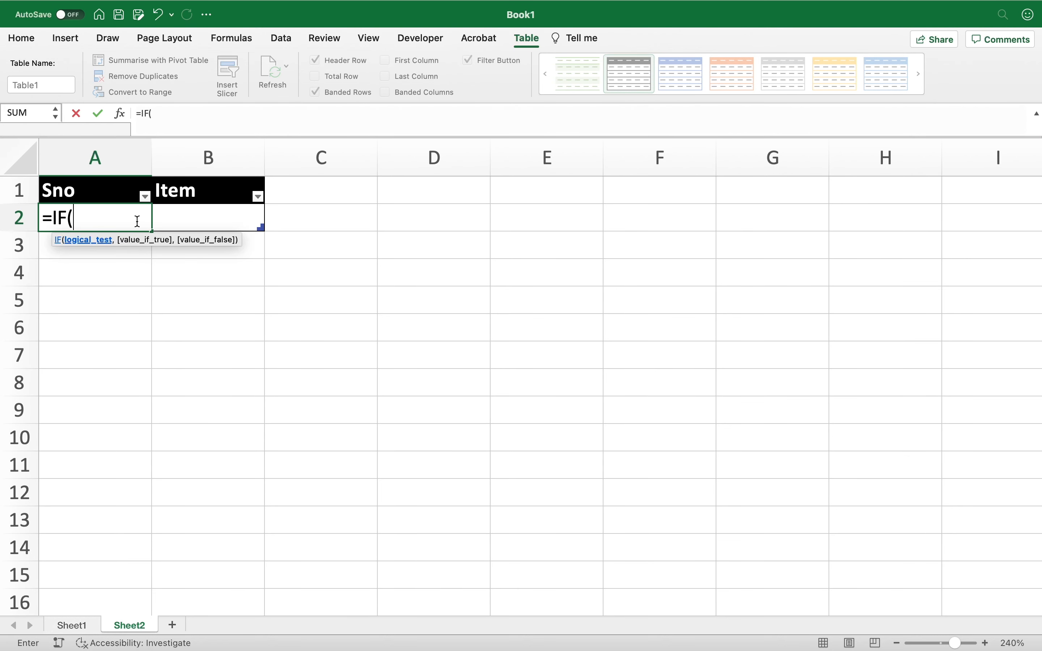
text(A1)
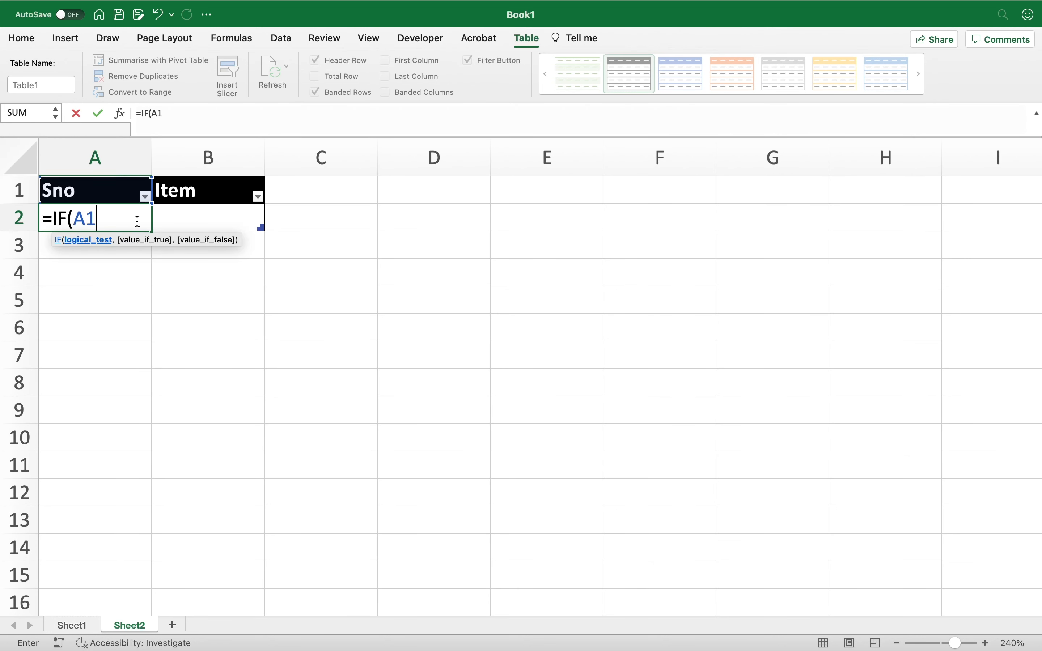
key(BackSpace)
text(1-)
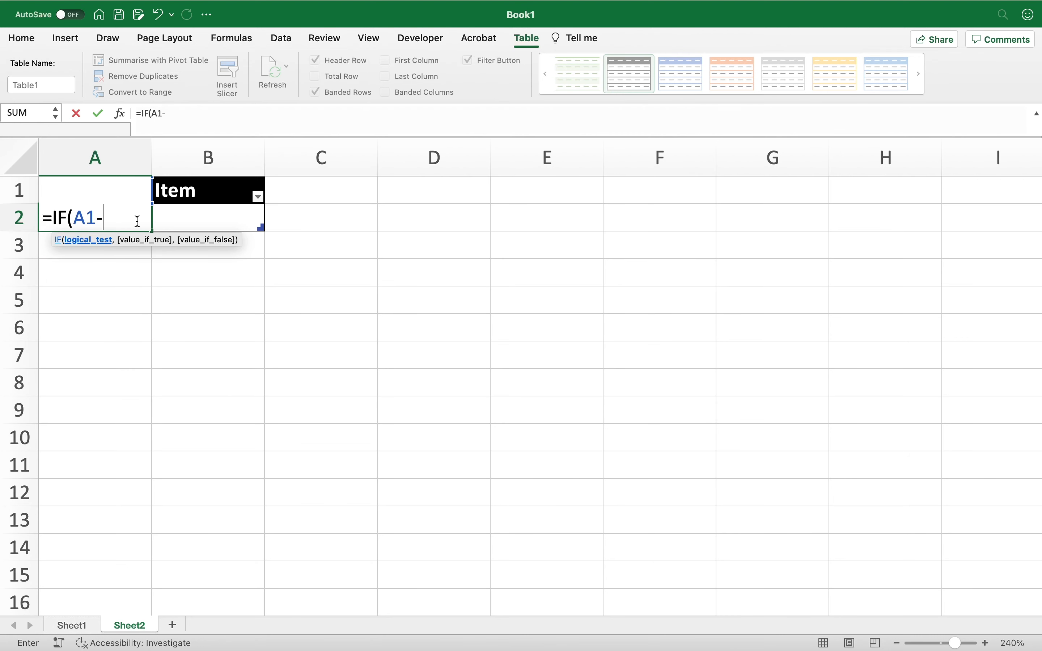
key(BackSpace)
text(="Sno",)
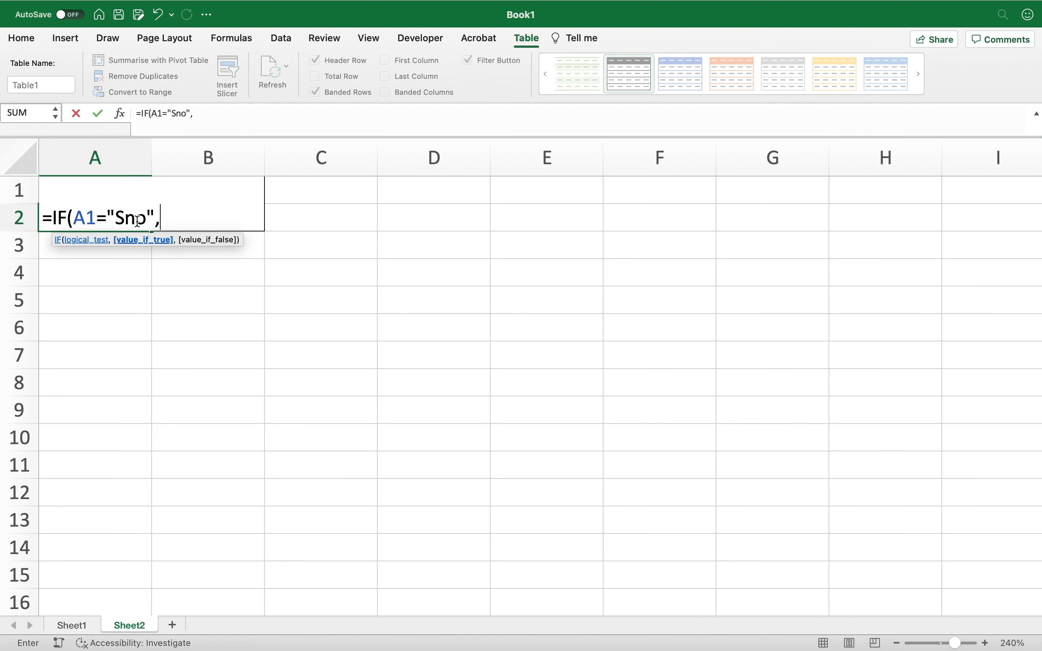
text(1,)
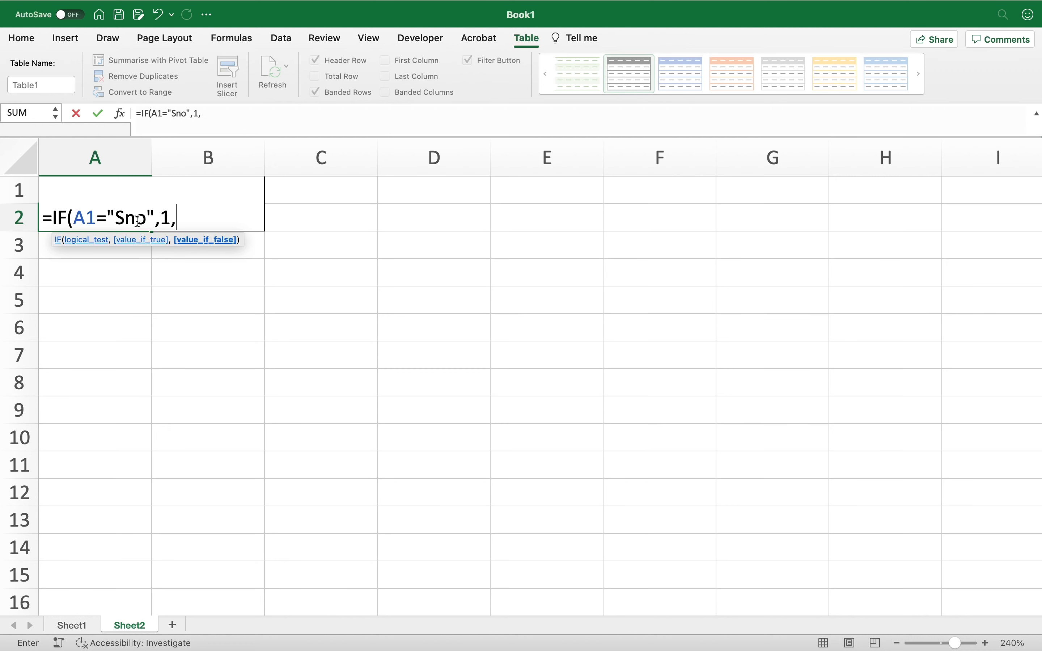
text(A1+1))
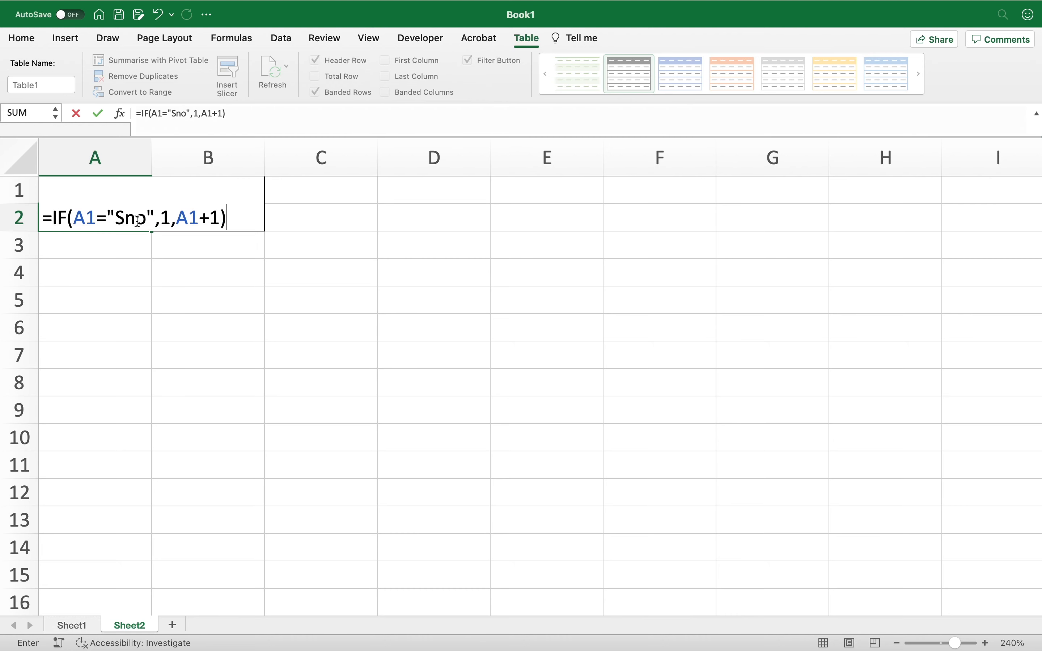
key(Return)
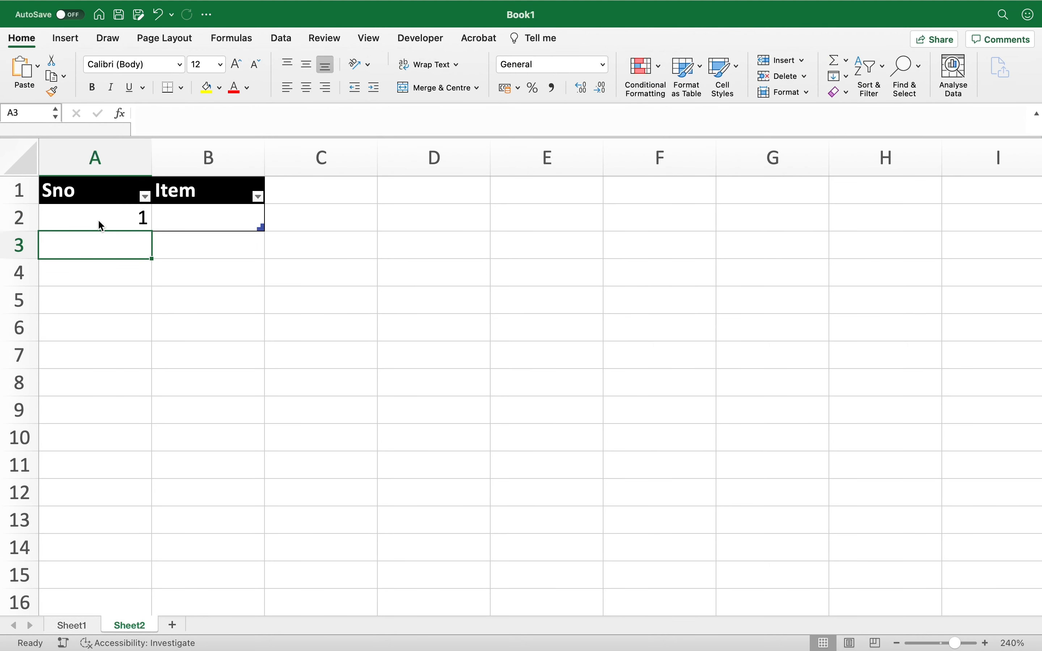
click(140, 214)
click(141, 113)
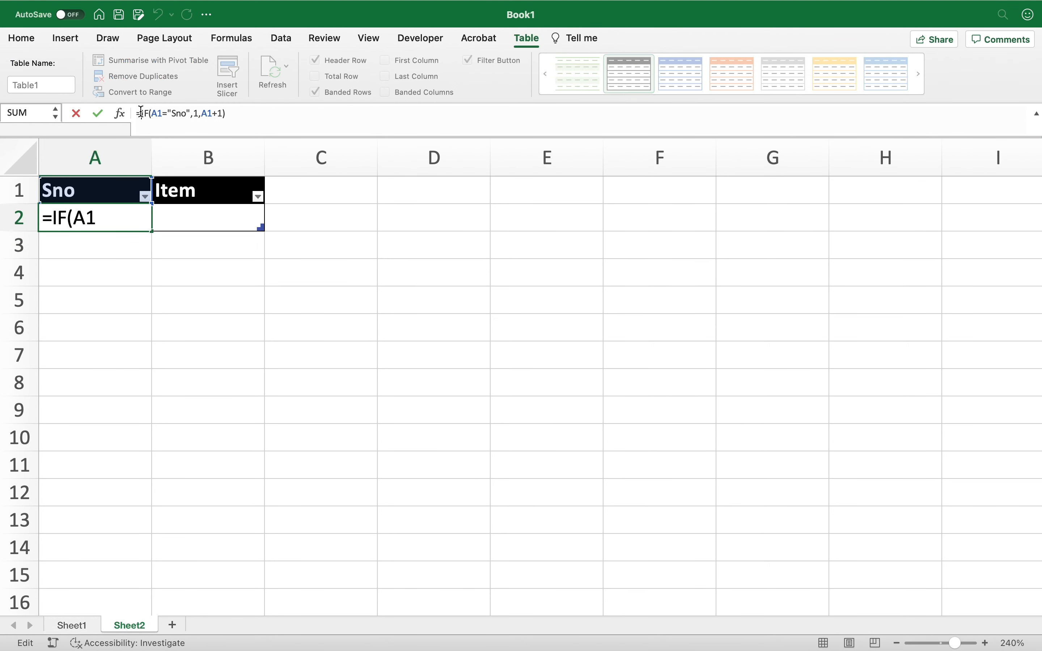
text(IF(ISBLAN)
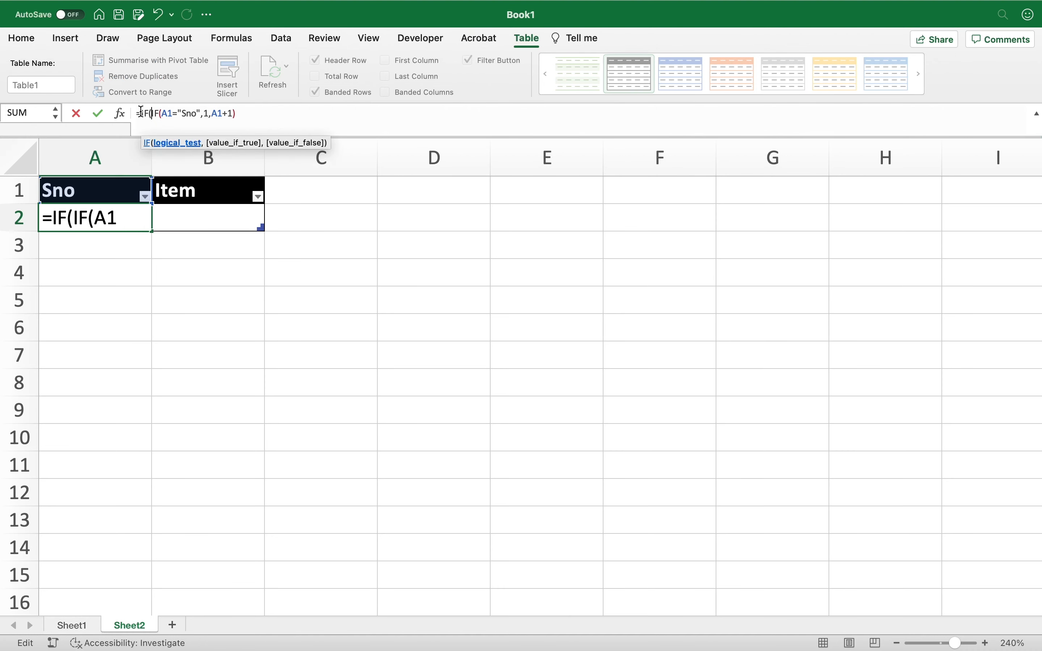
text(K)
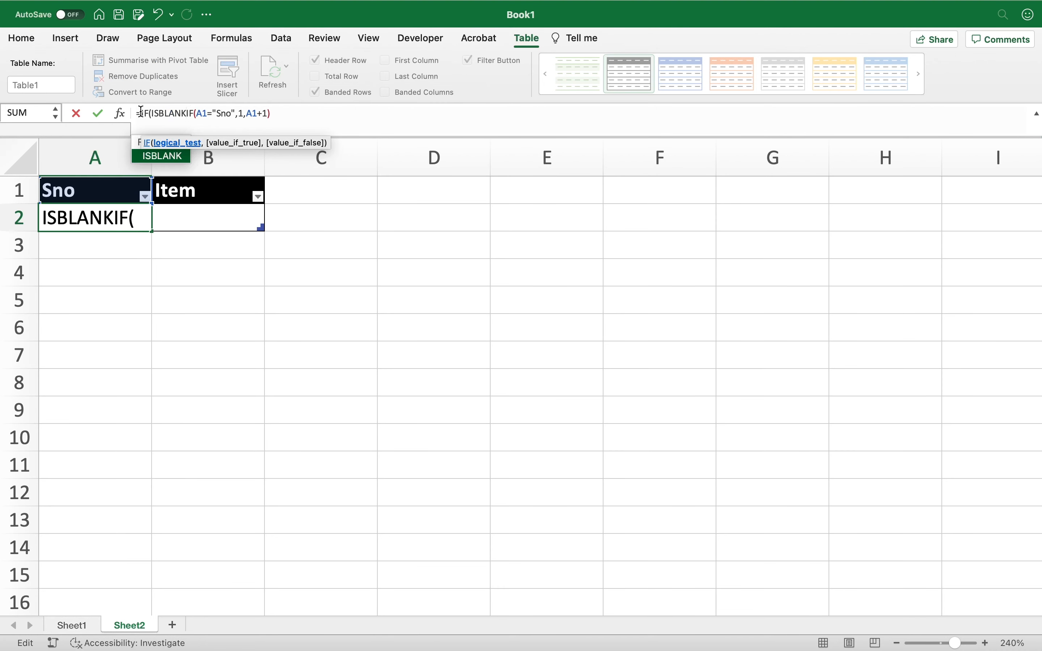
text(()
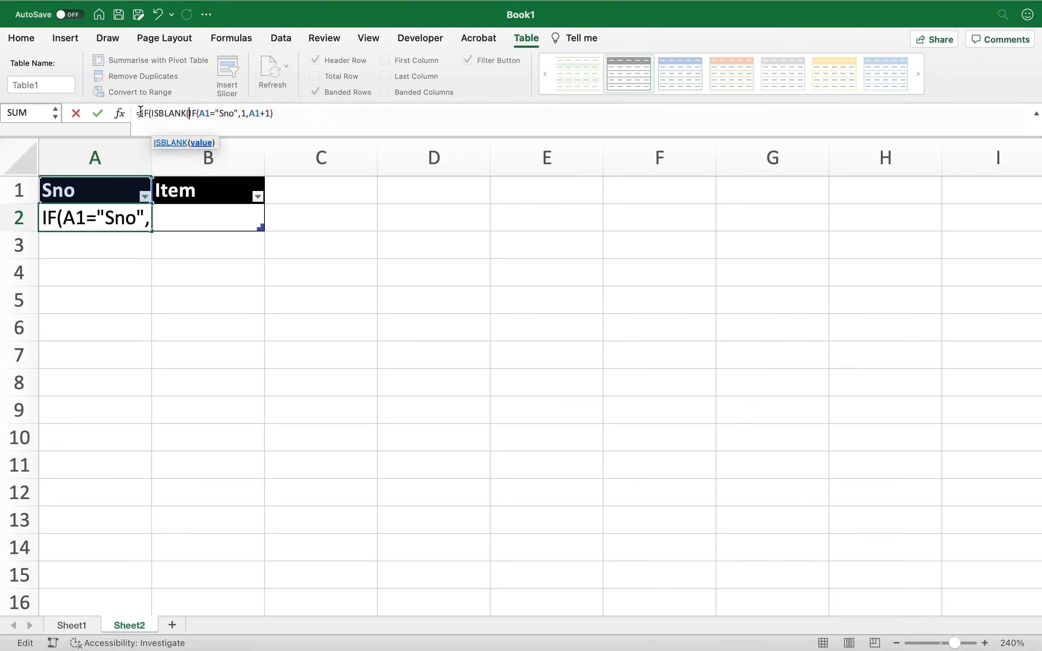
click(193, 219)
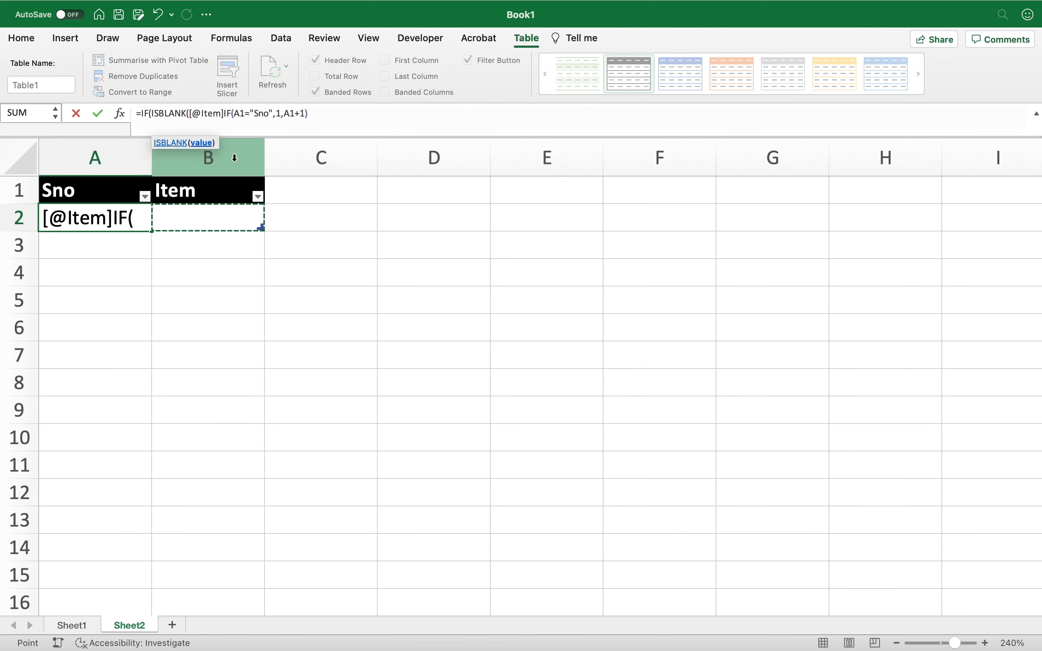
text())
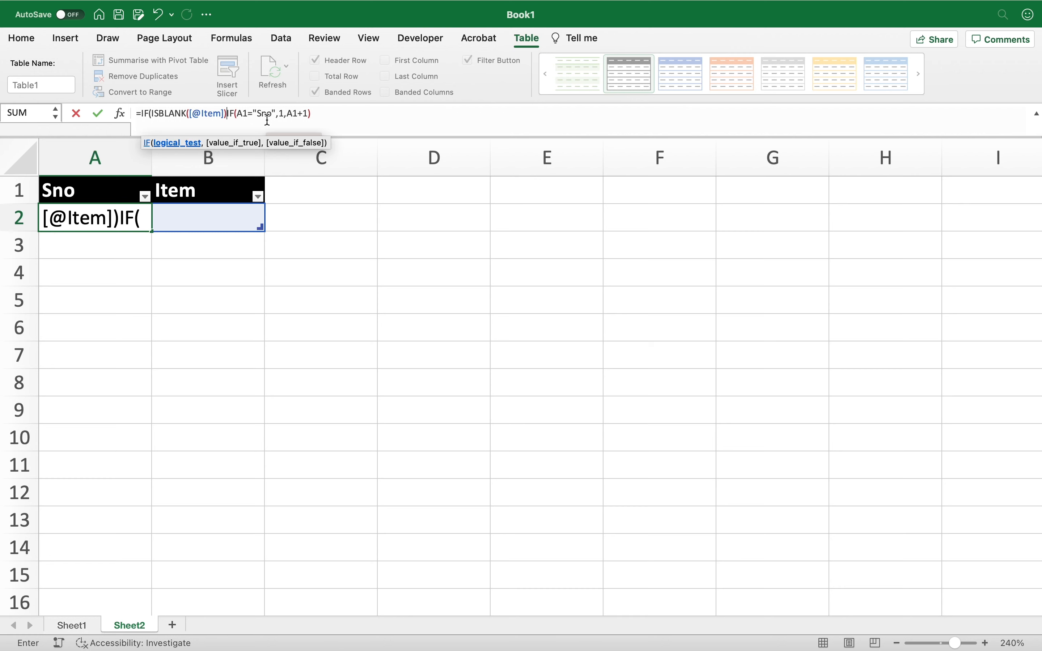
text(,)
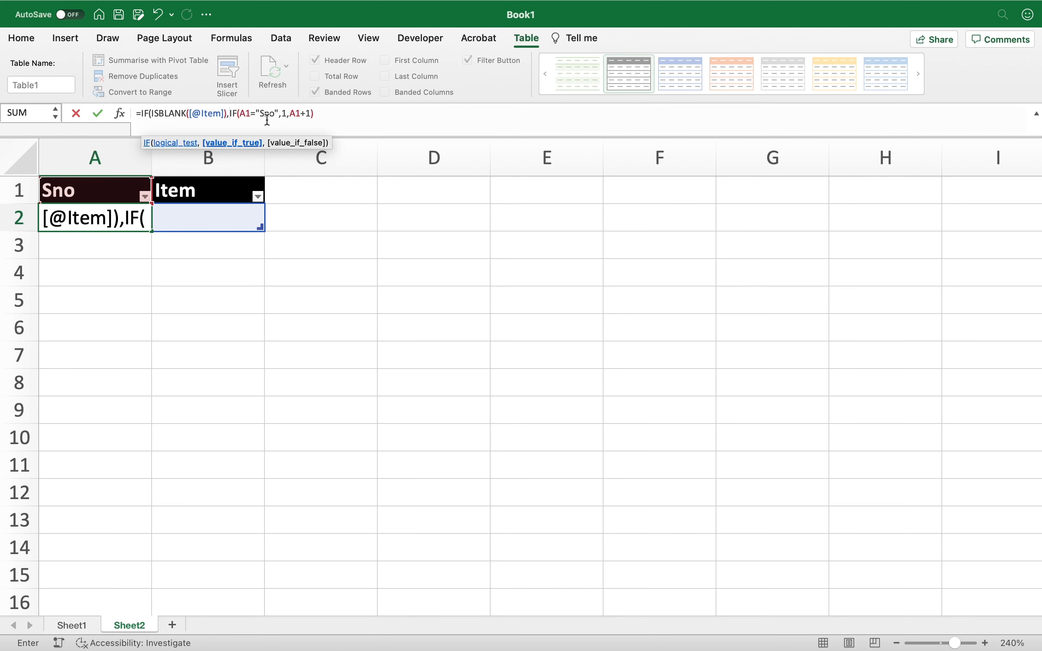
text("")
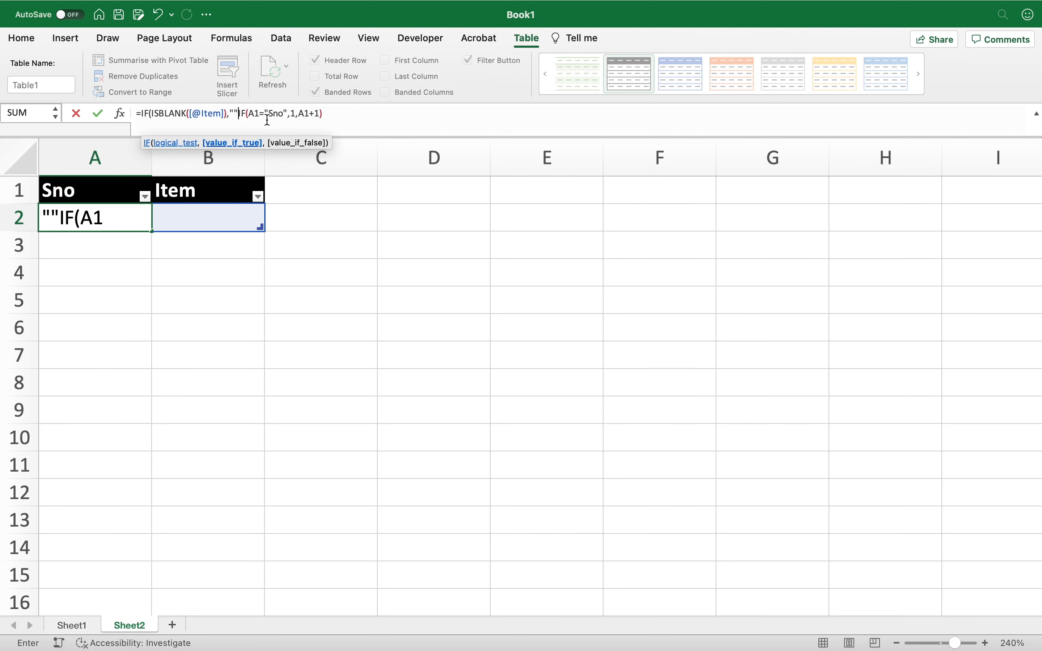
text(,)
click(341, 119)
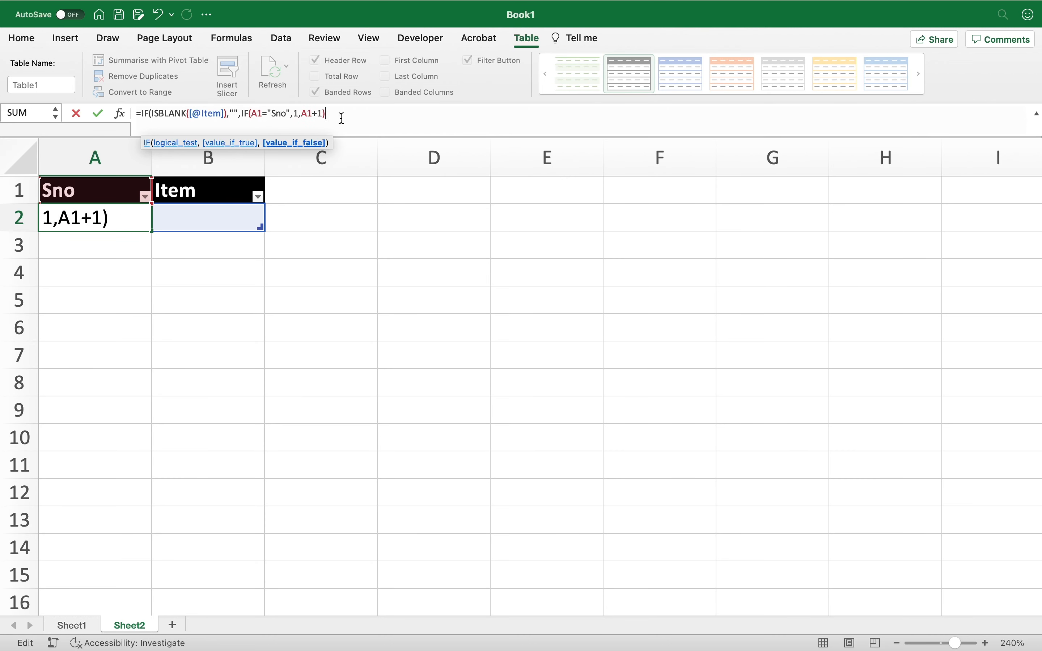
text())
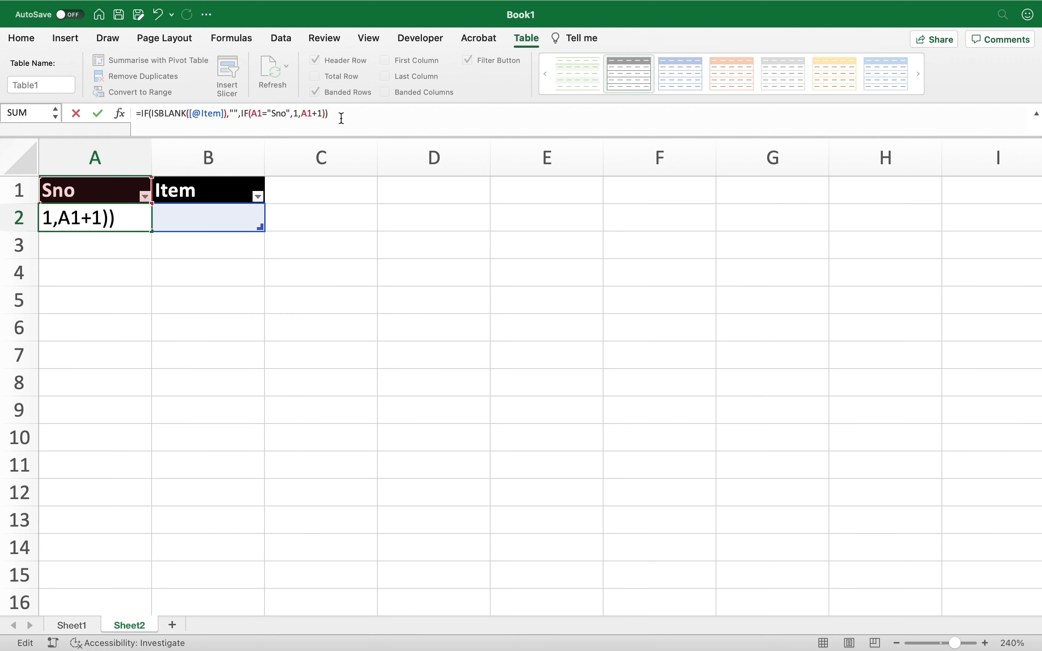
key(Return)
- Enter the items A, B, C, D and E in cells B2 to B6 of the table's Item column
click(184, 224)
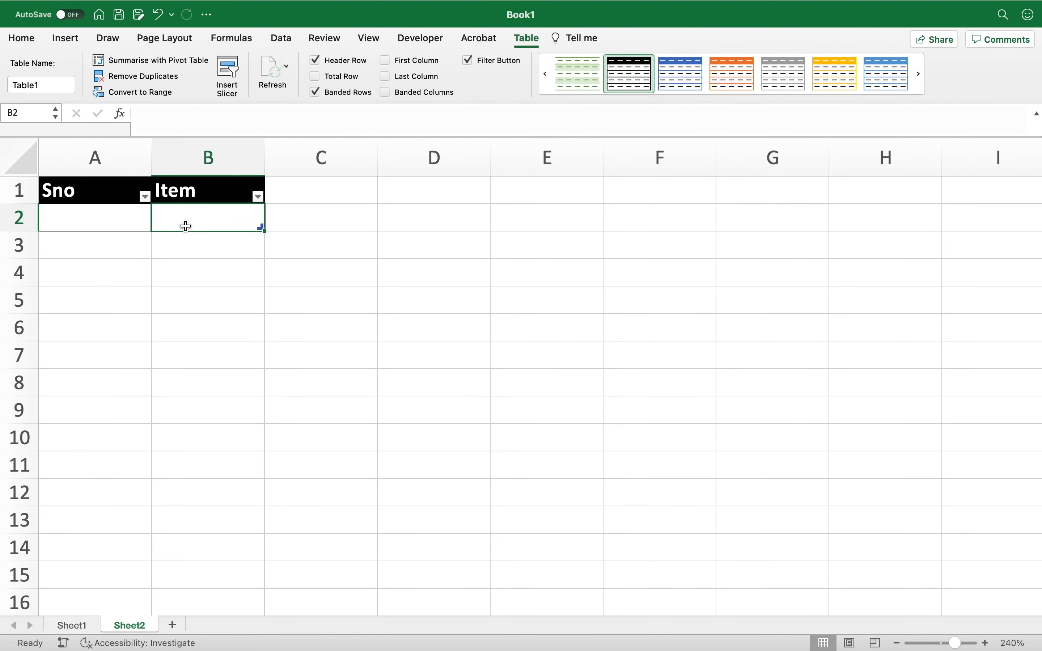
text(A)
key(Return)
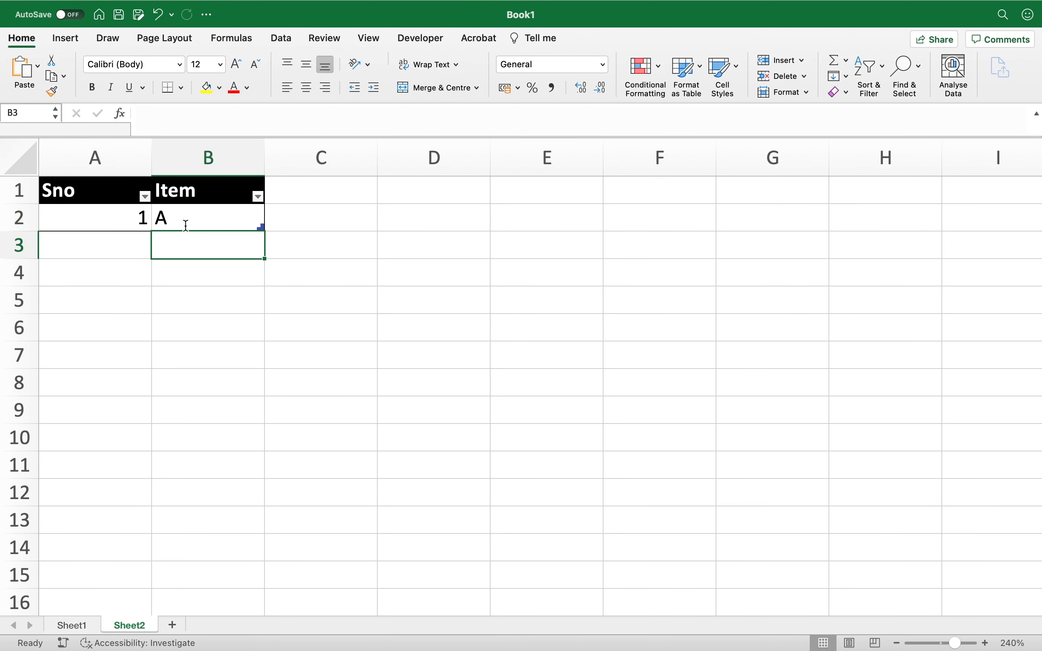
text(B)
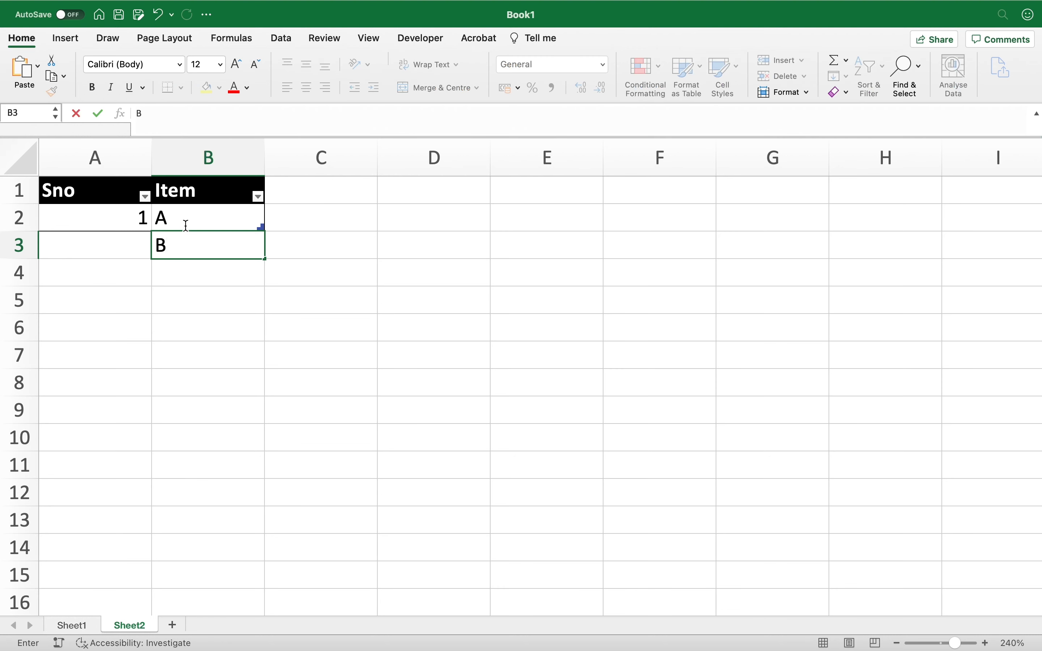
key(Return)
text(C)
key(Return)
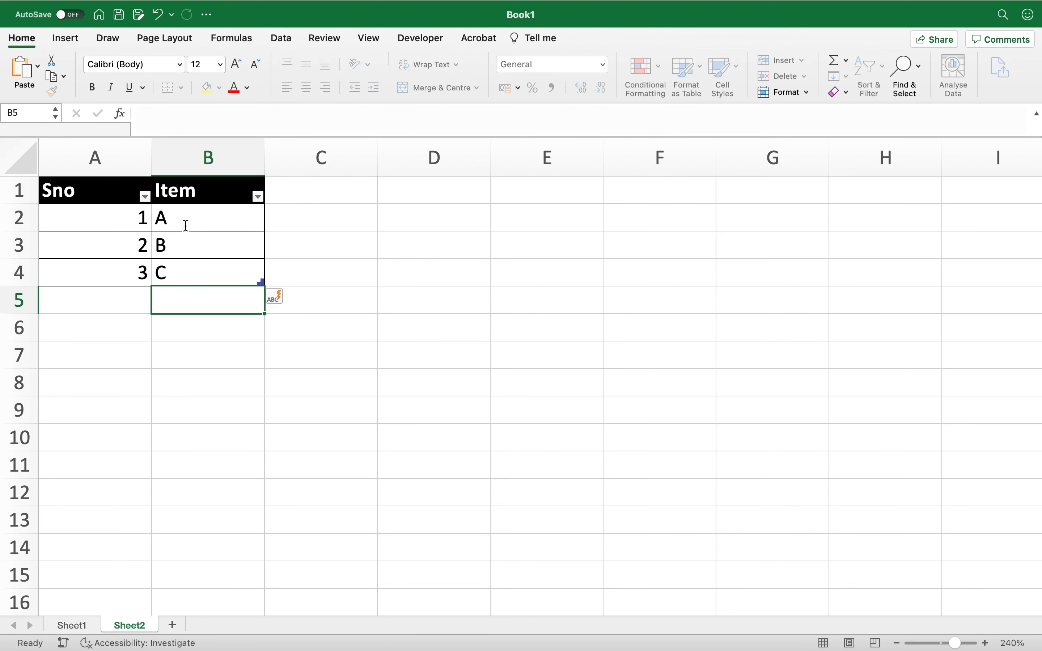
text(D)
key(Return)
text(E)
key(Return)
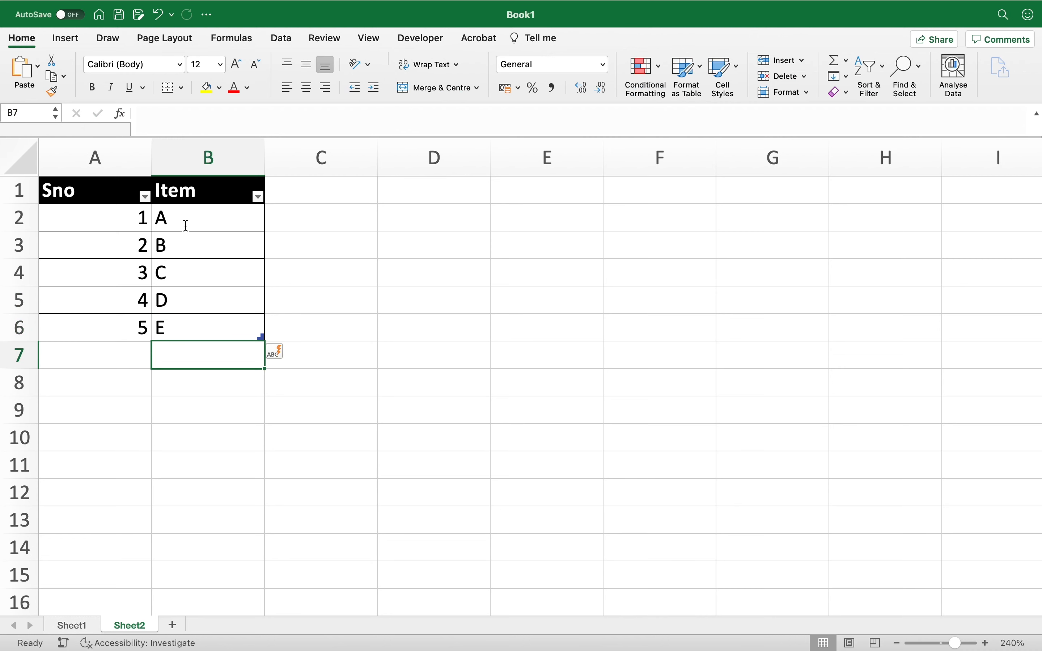
- Examine the serial-number formulas in the table's Sno column and the cells directly below the table
drag(98, 365, 109, 274)
click(110, 274)
click(101, 338)
click(100, 379)
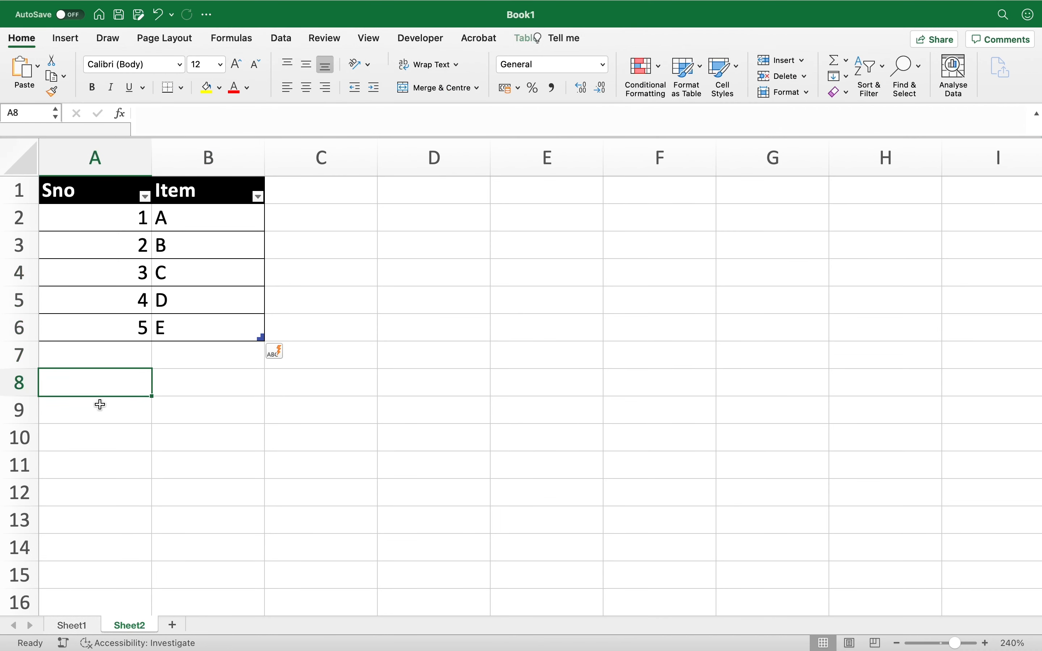
click(96, 277)
click(113, 216)
click(102, 303)
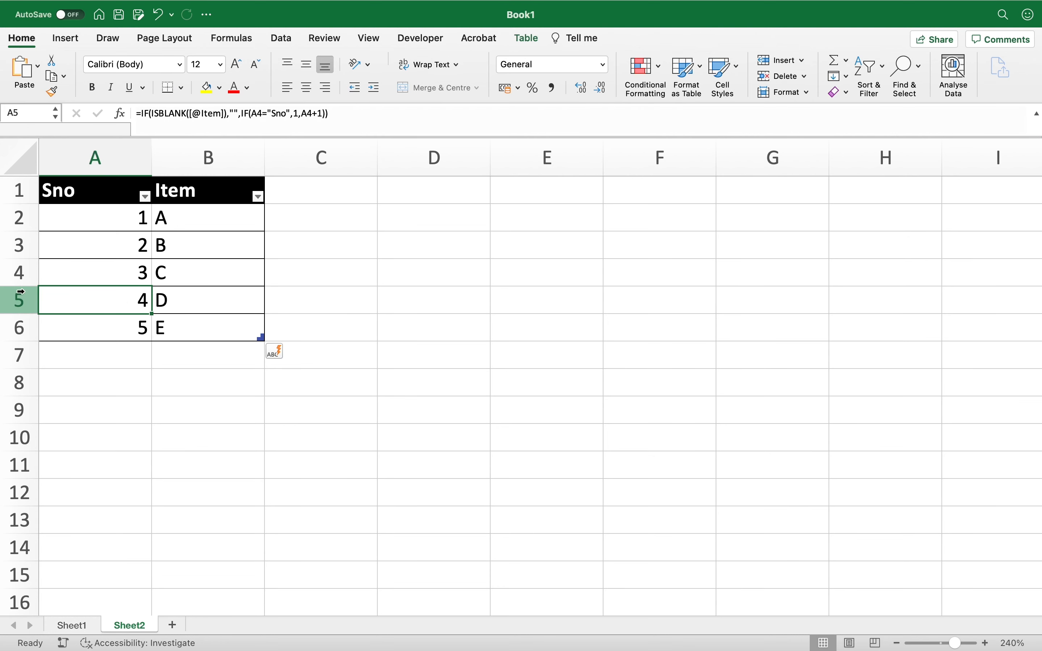
- Delete worksheet row 4, which holds item C, and check the serial-number formula in cell A3
right_click(20, 271)
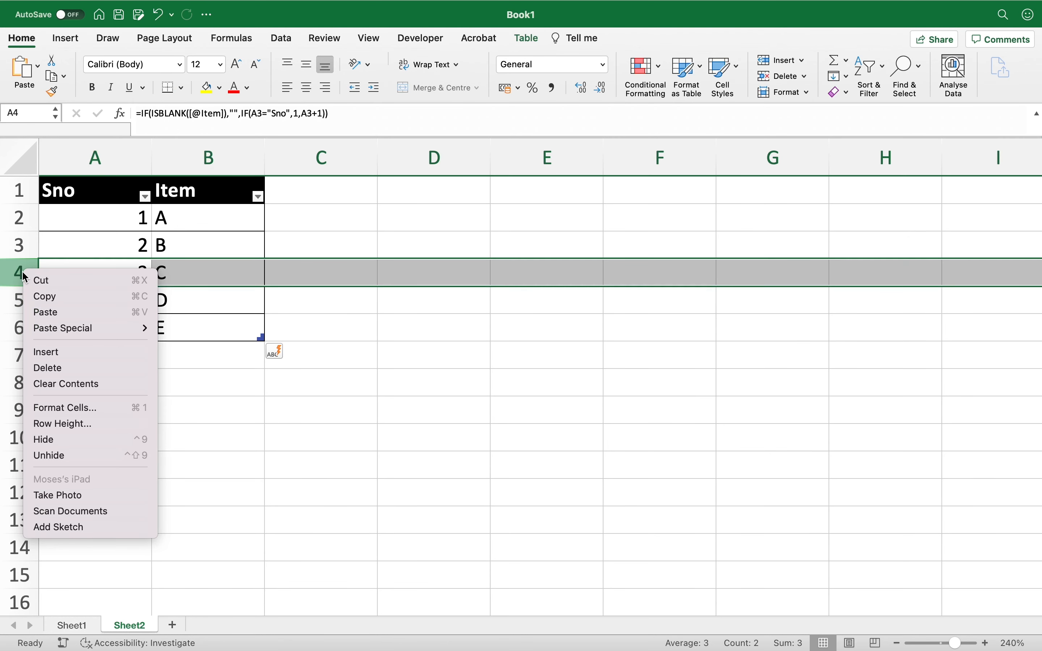
click(56, 367)
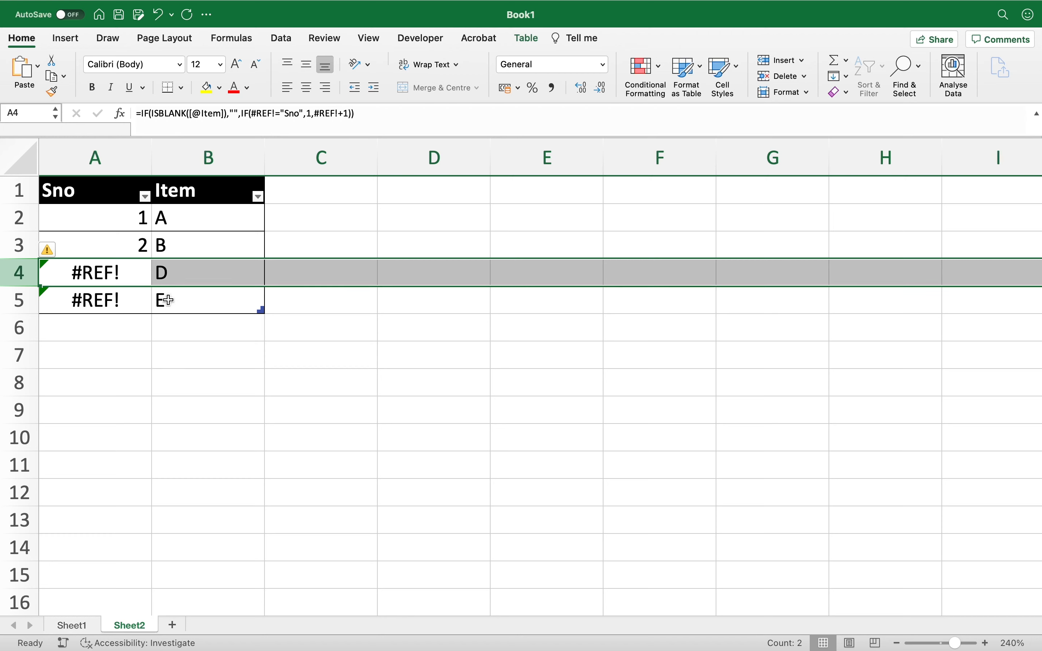
click(146, 252)
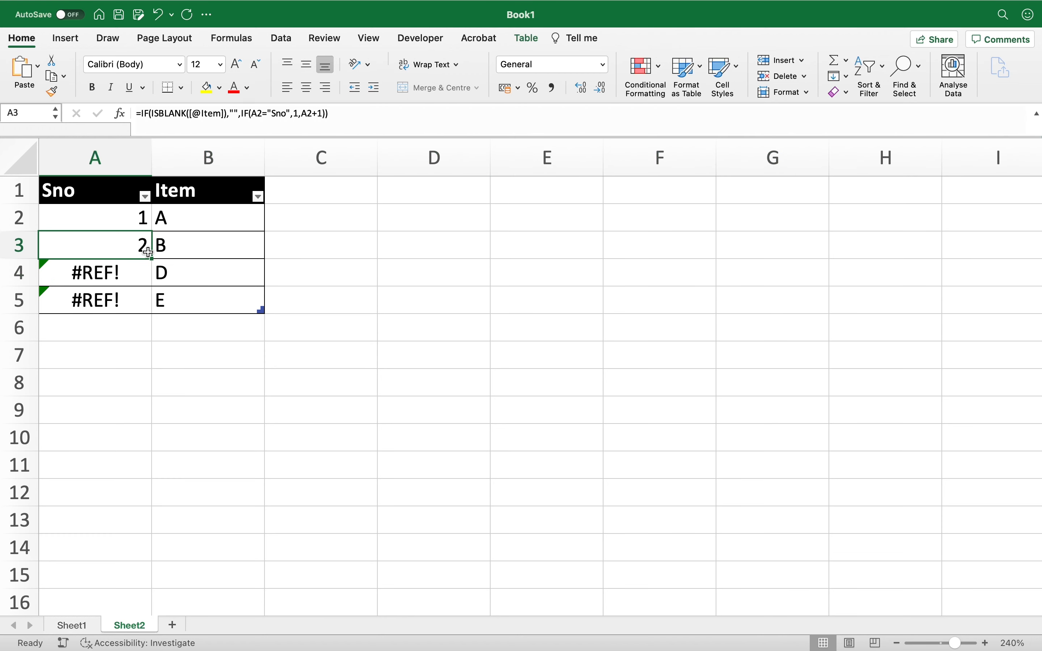
- Copy the serial-number formula from cell A3 into cells A4 and A5 to replace their broken references
key(ctrl+c)
key(Down)
key(shift+Down)
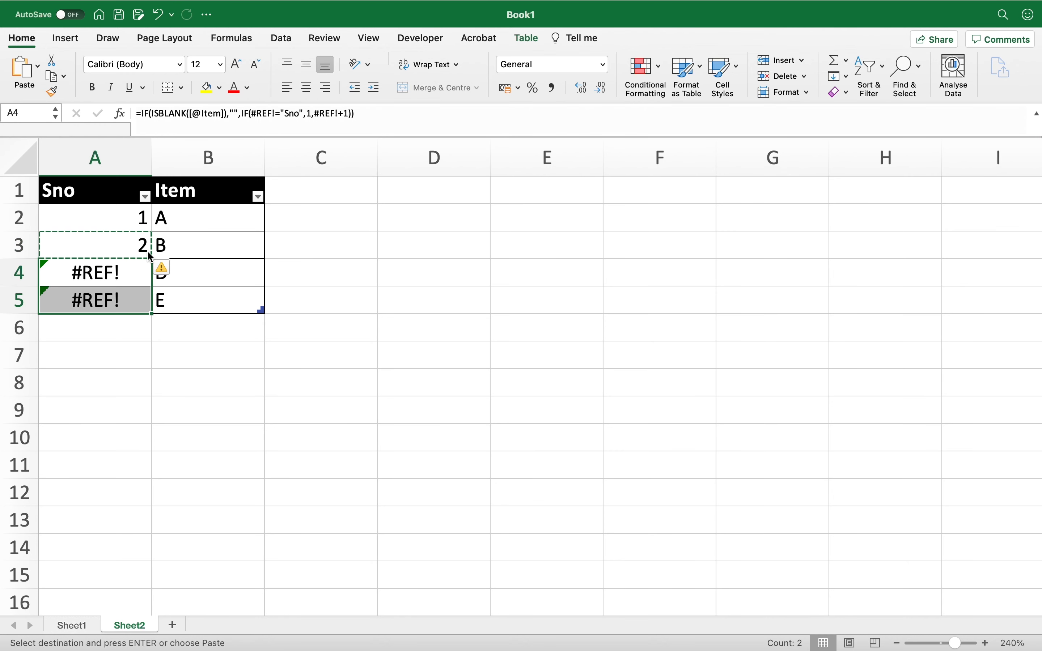
key(ctrl+v)
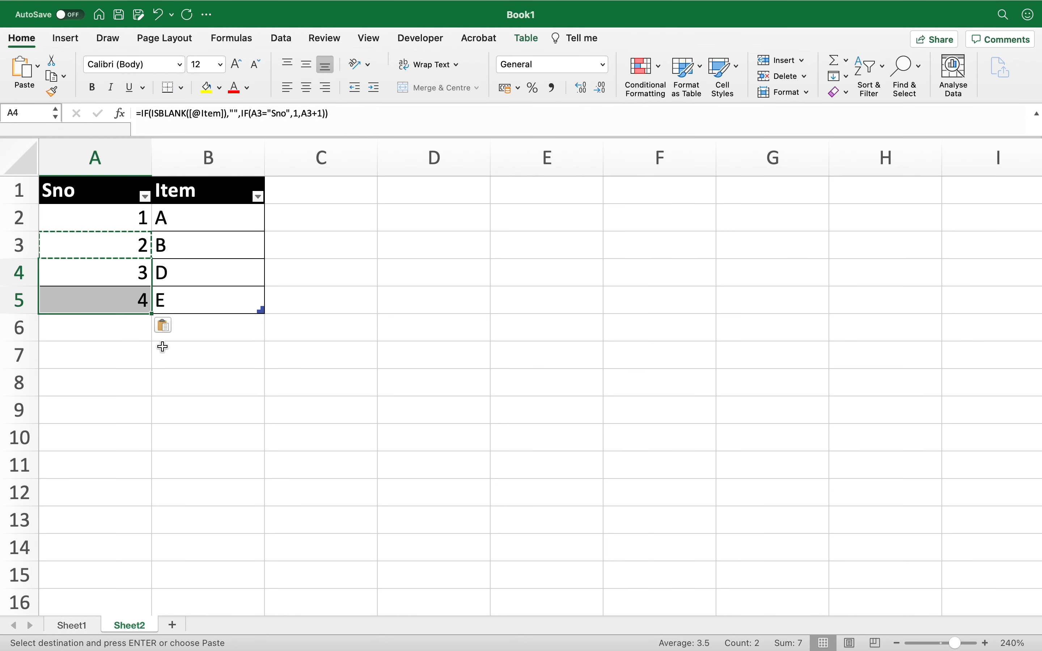
key(Escape)
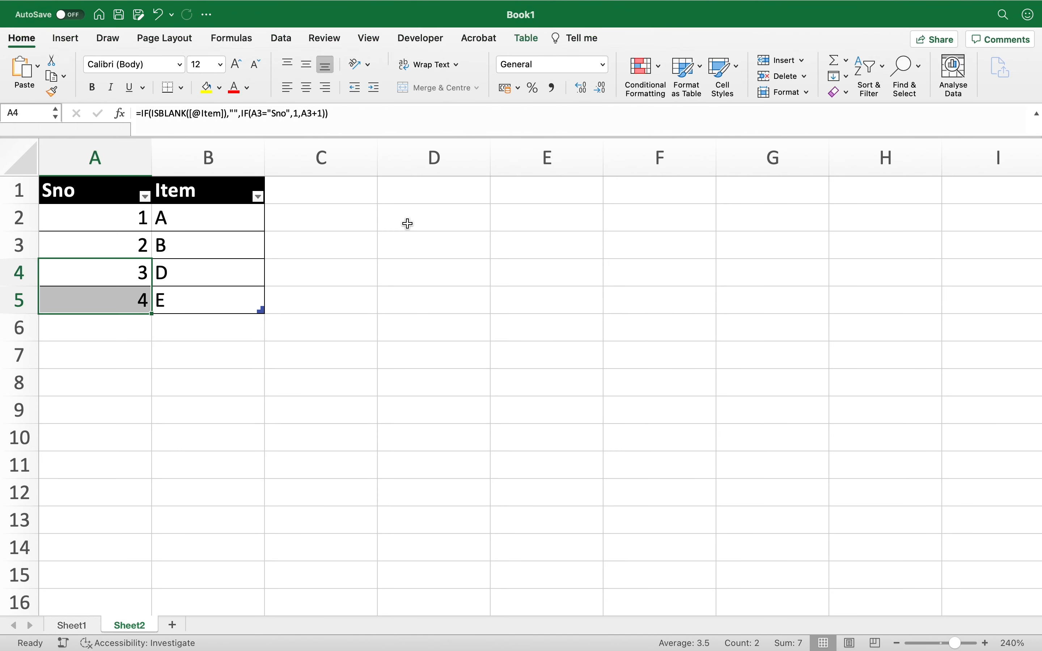
- Review the plain serial-number list on Sheet1 and return to the table on Sheet2
click(88, 625)
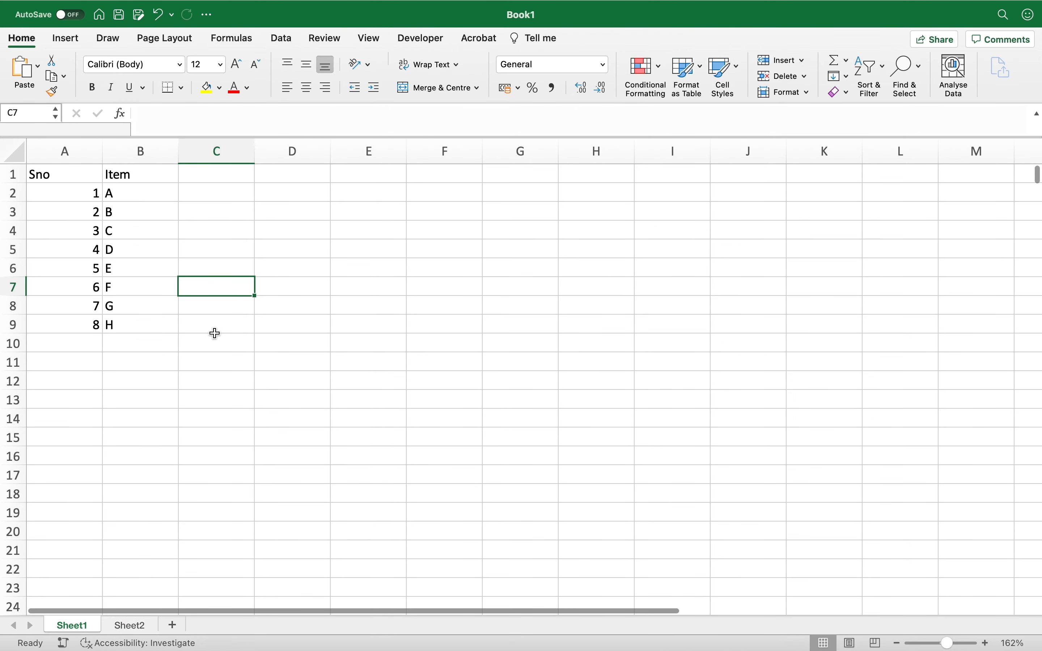
click(133, 628)
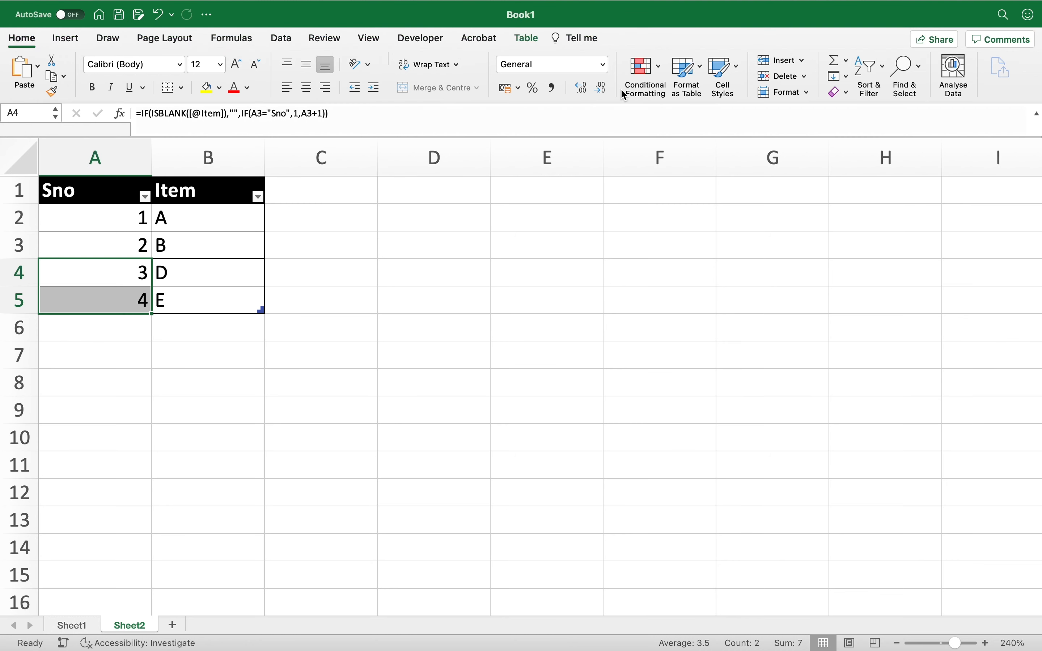
mouse_move(487, 1)
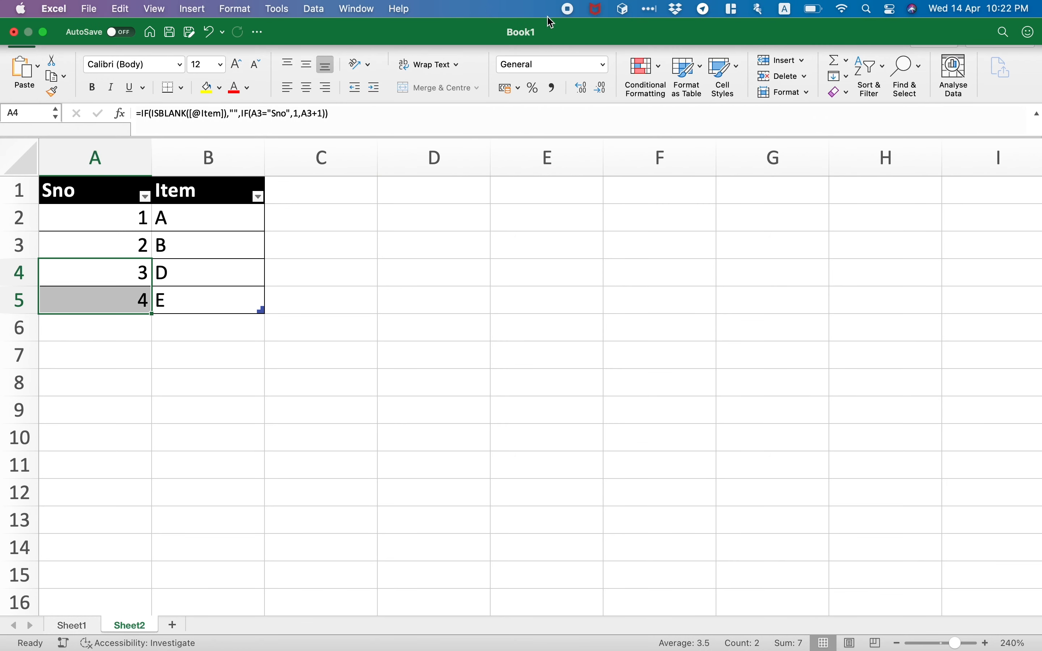